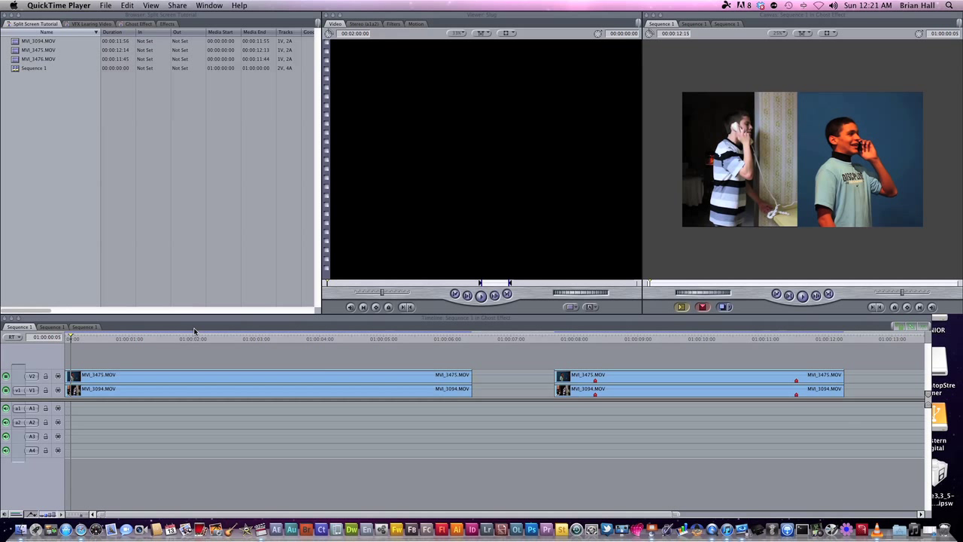
Bring the Ghost Effect Sequence 1 split-screen composite forward and scrub through its opening seconds
{"action": "left_click", "coordinate": [73, 338]}
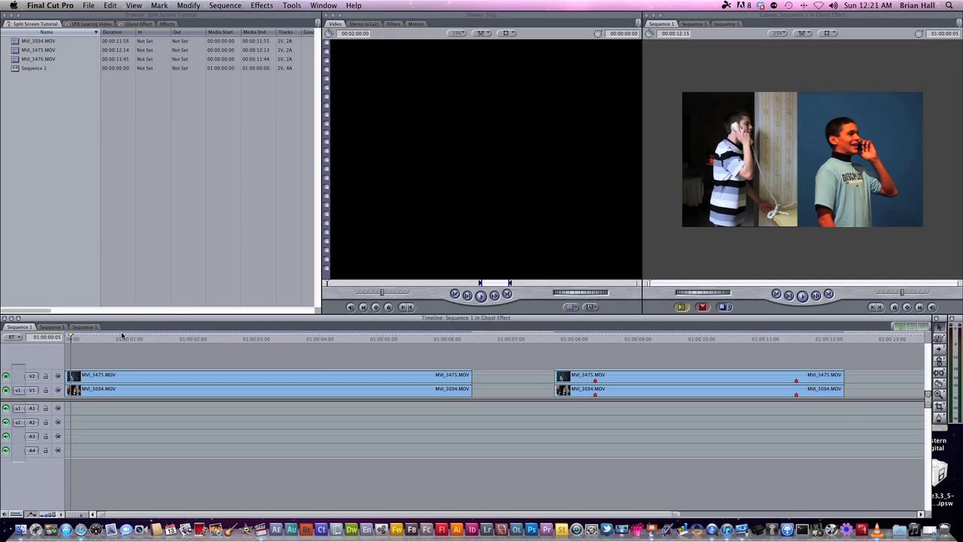
{"action": "left_click_drag", "start_coordinate": [75, 338], "coordinate": [85, 340]}
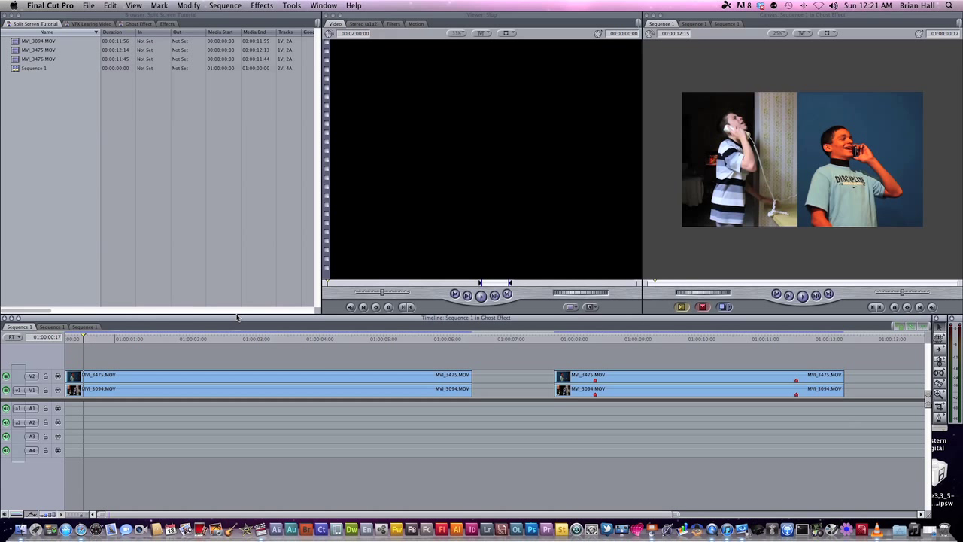
{"action": "left_click", "coordinate": [183, 340]}
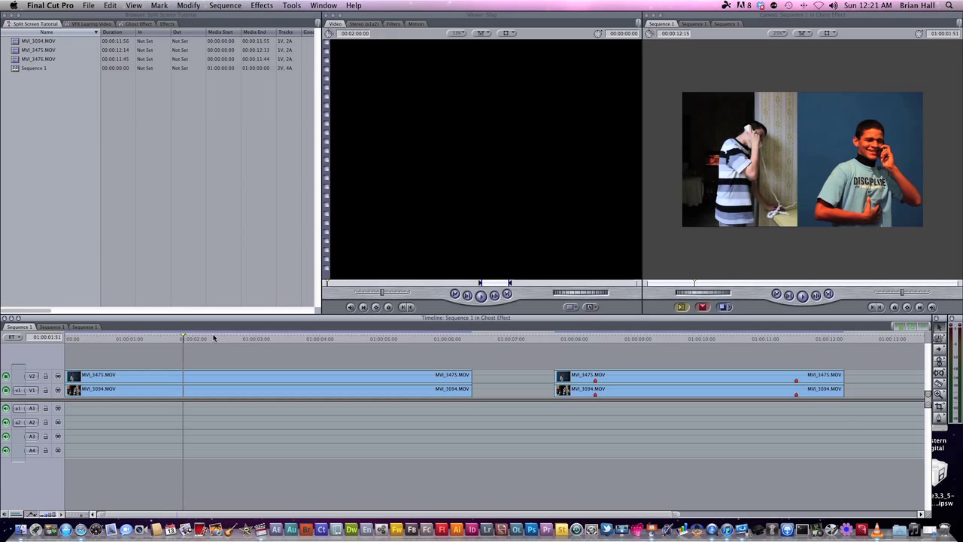
{"action": "left_click", "coordinate": [66, 338]}
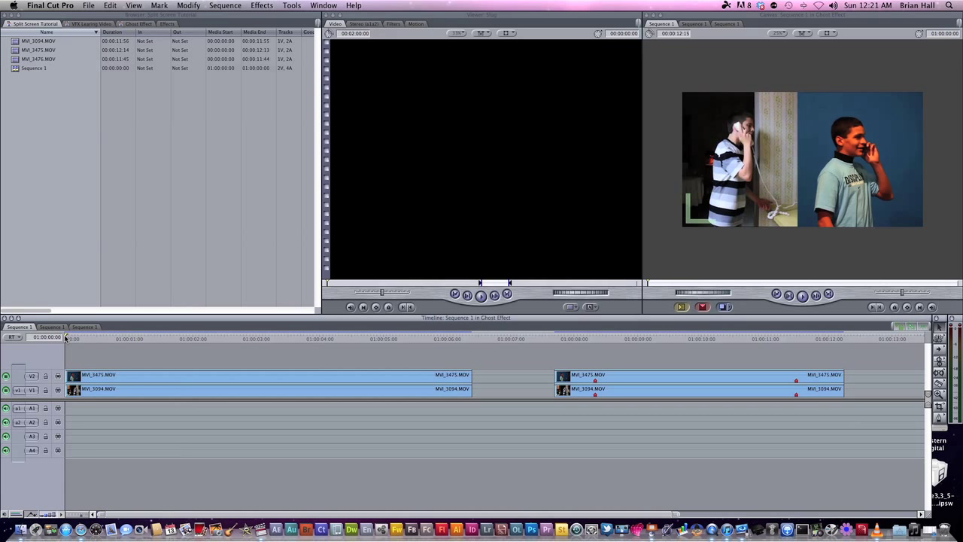
{"action": "key", "text": "space"}
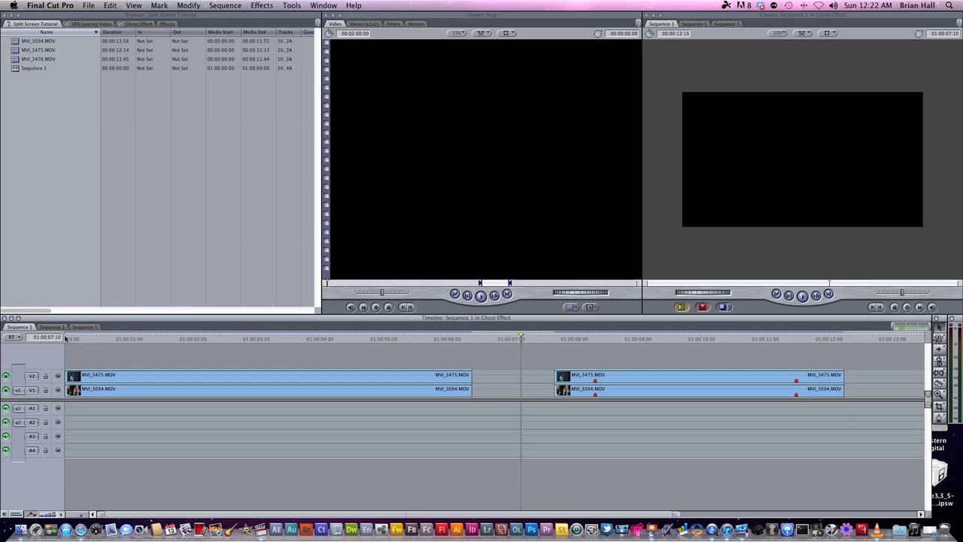
{"action": "key", "text": "space"}
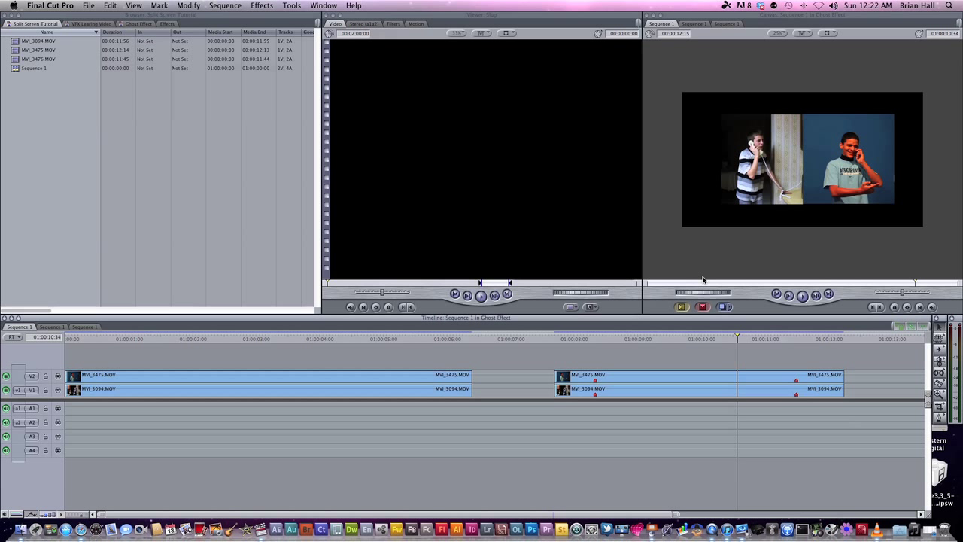
Switch to the empty Split Screen Tutorial sequence and browse the File menu without choosing anything
{"action": "left_click", "coordinate": [87, 327]}
{"action": "left_click", "coordinate": [50, 5]}
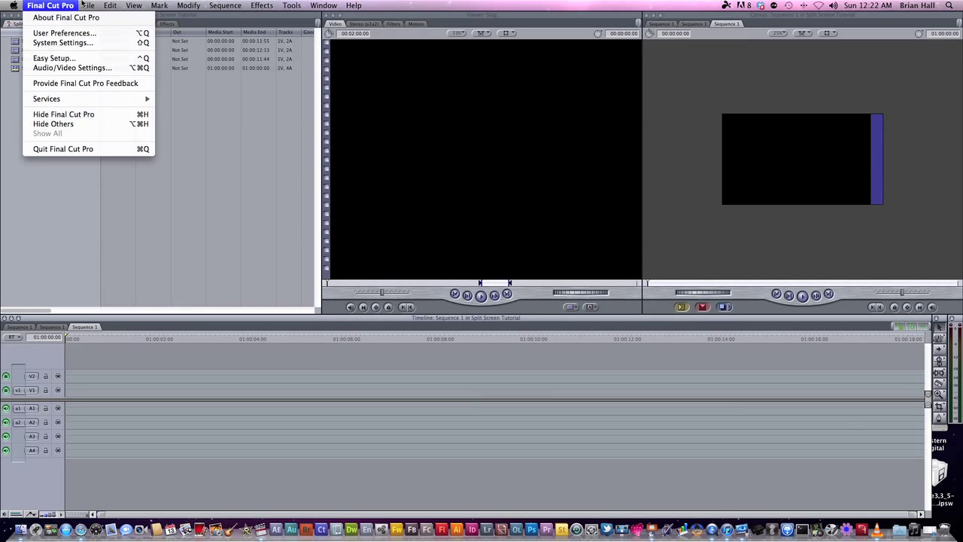
{"action": "mouse_move", "coordinate": [89, 6]}
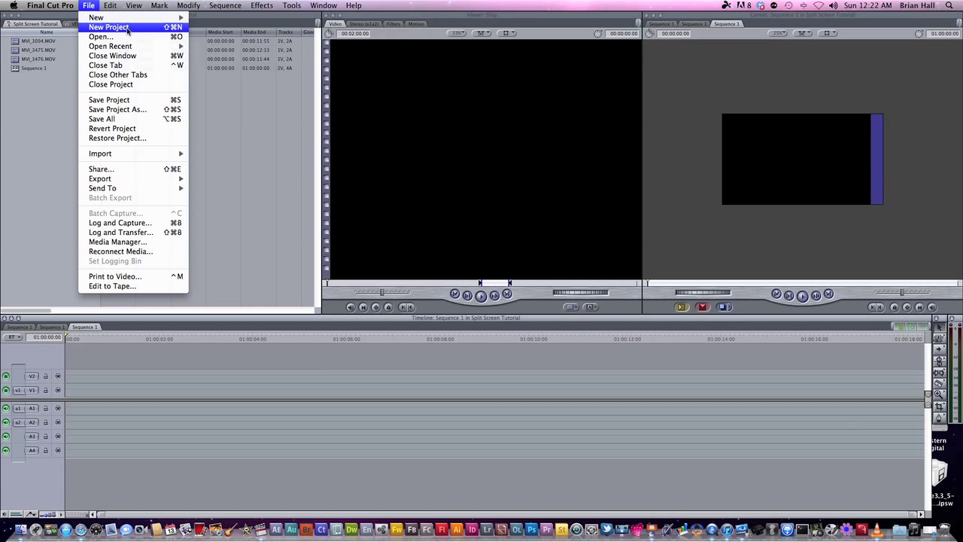
{"action": "left_click", "coordinate": [23, 134]}
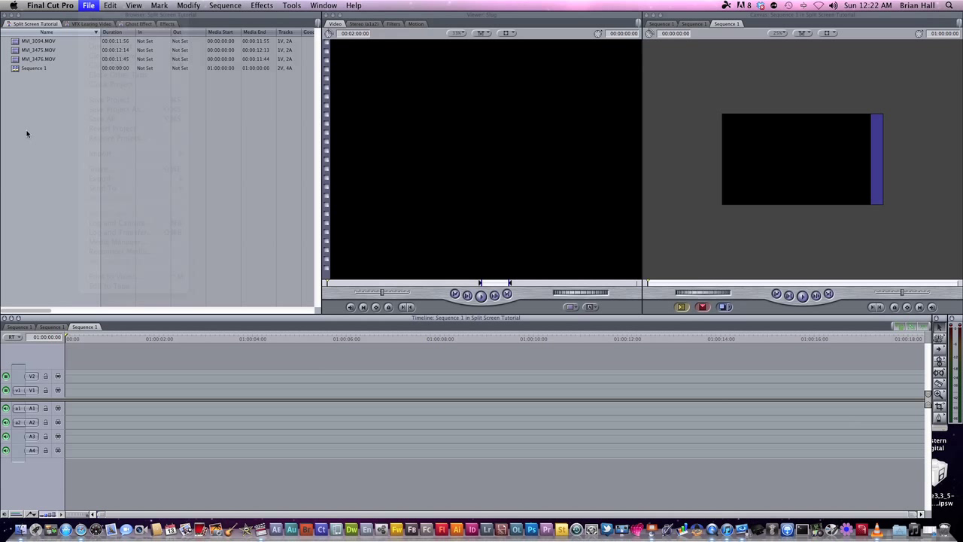
{"action": "left_click", "coordinate": [45, 41]}
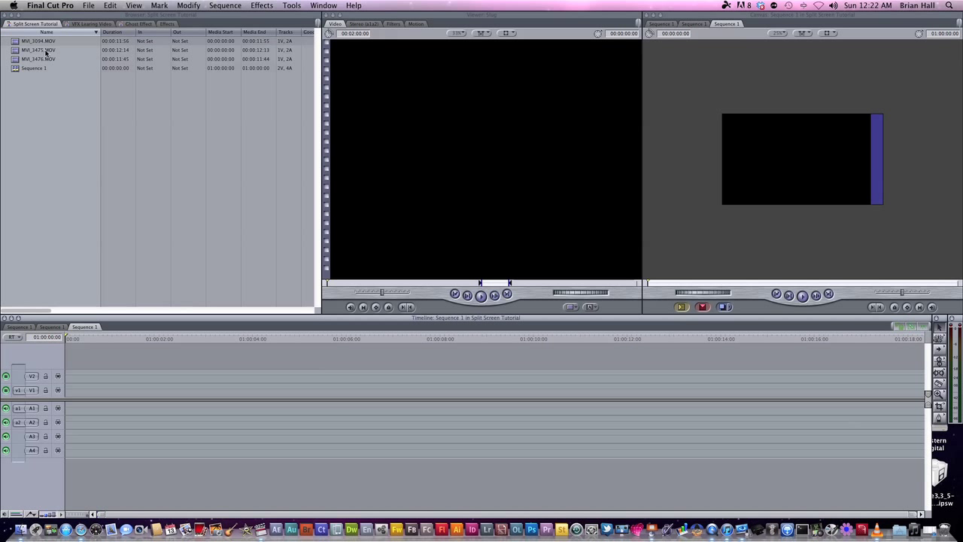
{"action": "left_click", "coordinate": [49, 274]}
Check the VFX Learning Video and Ghost Effect sequences, then return to the empty Split Screen Tutorial Sequence 1
{"action": "left_click", "coordinate": [18, 328]}
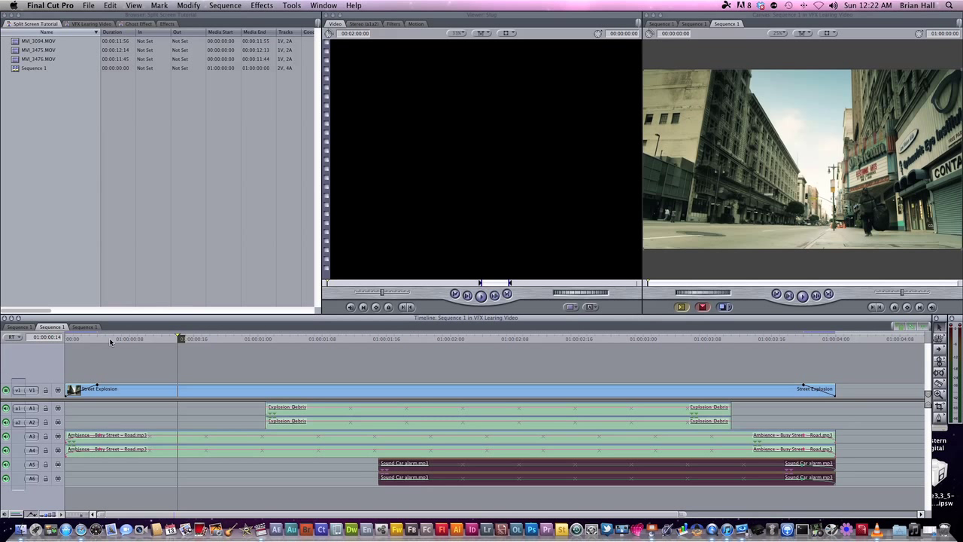
{"action": "left_click", "coordinate": [18, 328]}
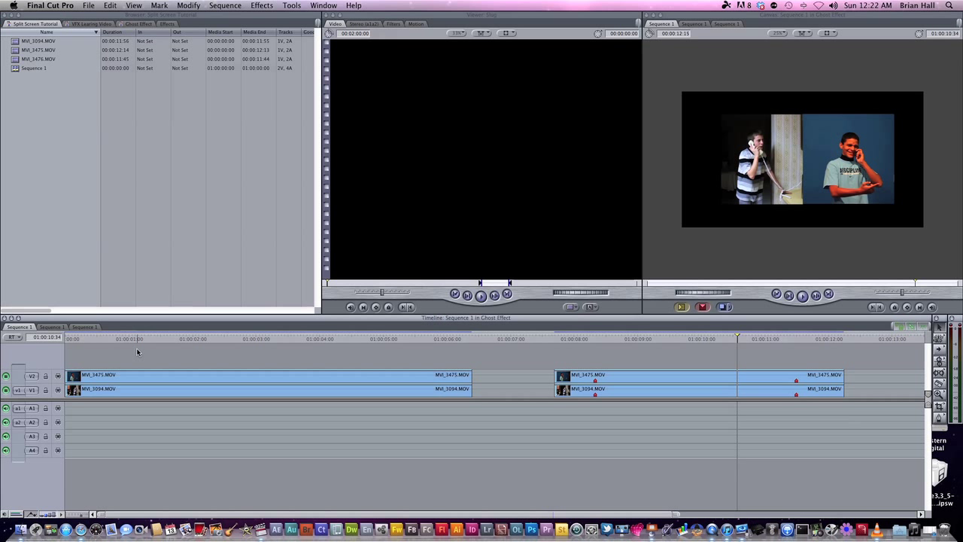
{"action": "left_click", "coordinate": [91, 328]}
{"action": "left_click", "coordinate": [68, 85]}
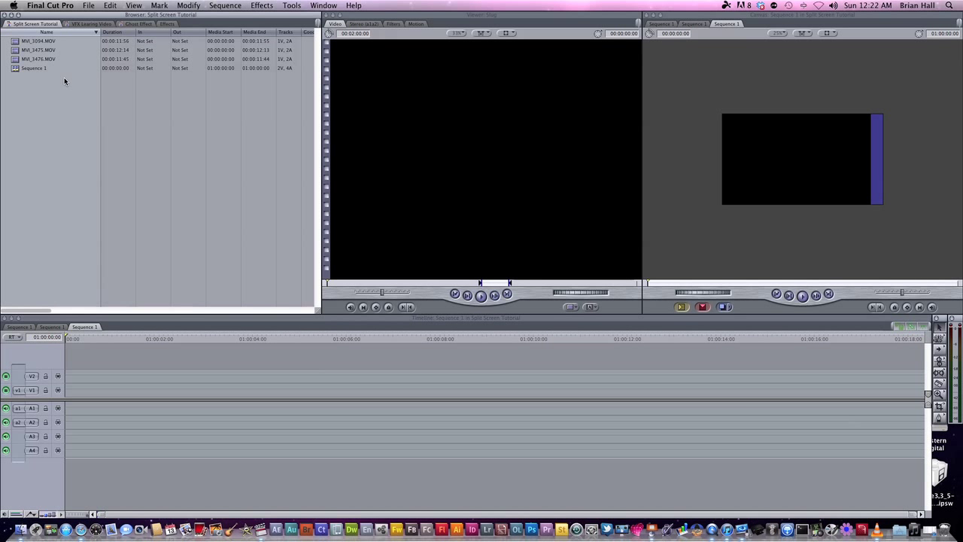
{"action": "left_click", "coordinate": [44, 42]}
{"action": "left_click", "coordinate": [89, 6]}
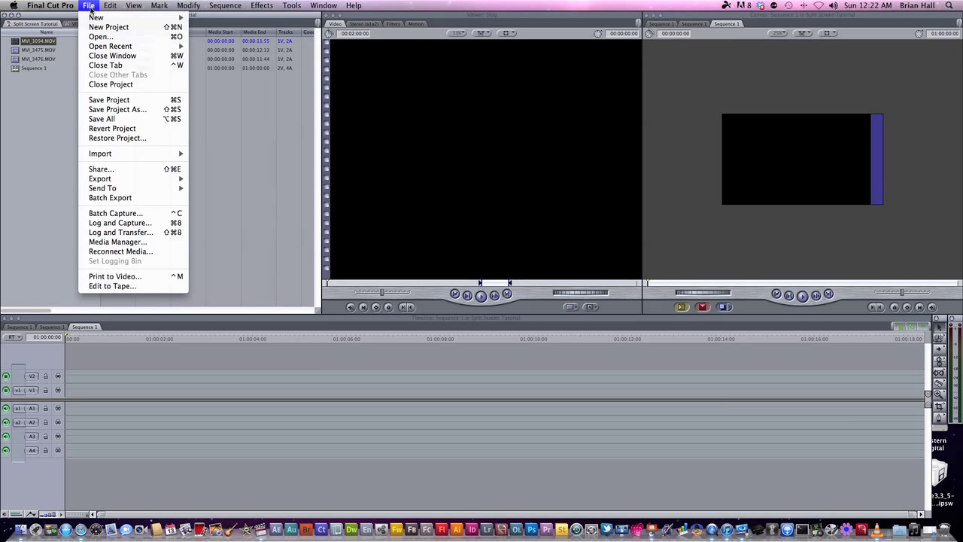
{"action": "mouse_move", "coordinate": [143, 154]}
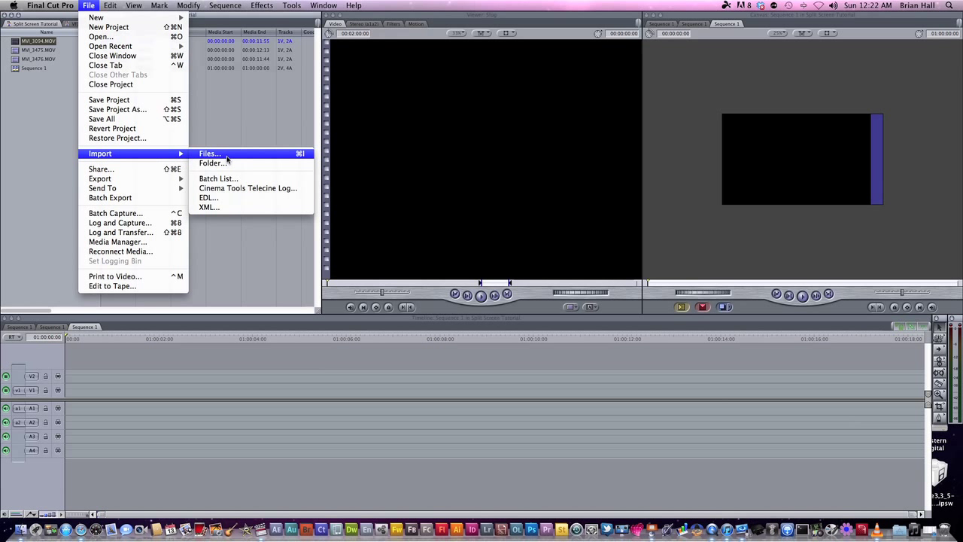
{"action": "left_click", "coordinate": [37, 108]}
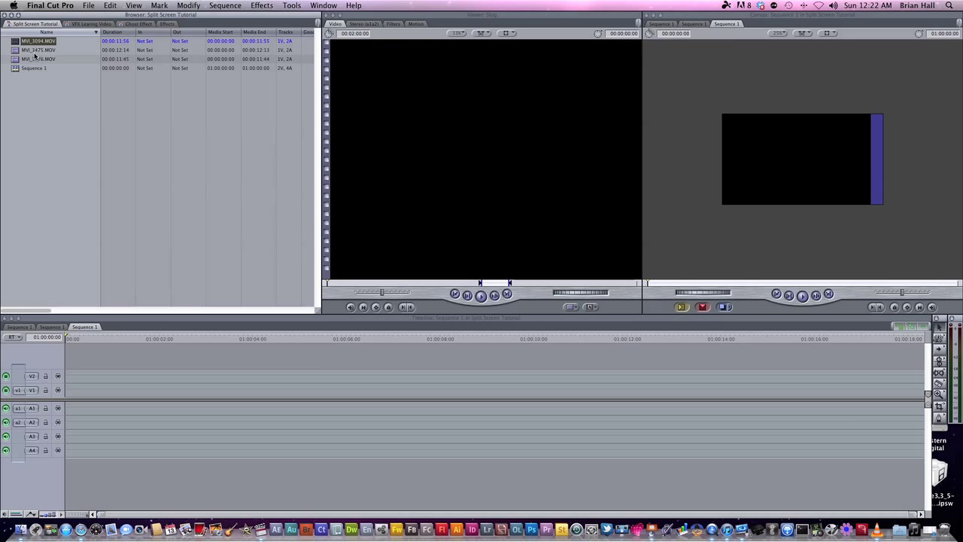
Place MVI_3094 and MVI_3475 one after the other on V1 of the empty sequence
{"action": "left_click", "coordinate": [37, 49], "text": "shift"}
{"action": "left_click_drag", "start_coordinate": [38, 50], "coordinate": [79, 389]}
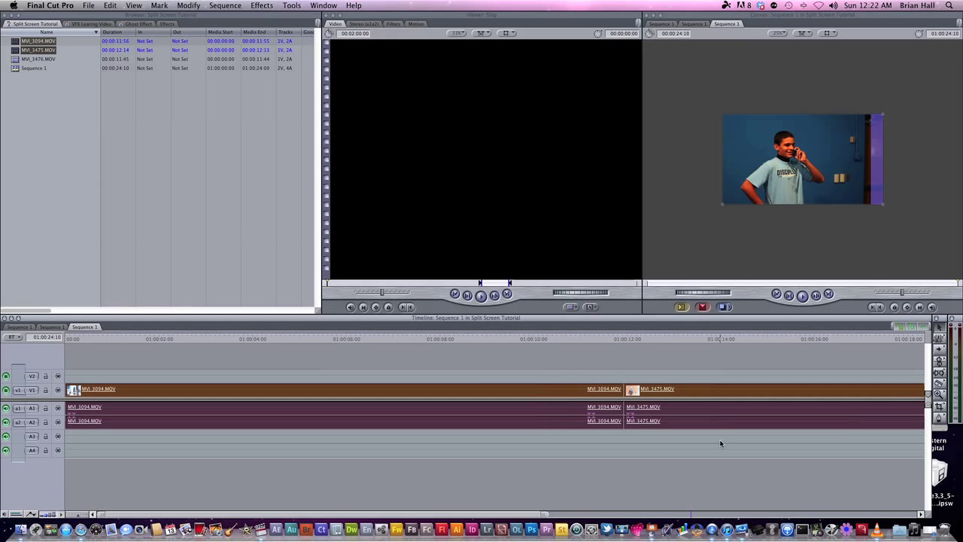
{"action": "key", "text": "w"}
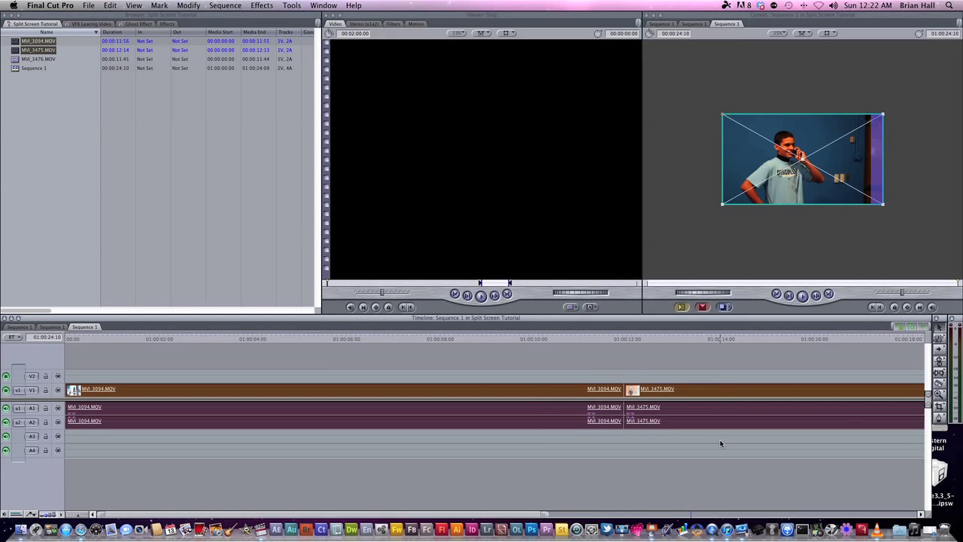
Delete the A1/A2 audio of both clips, leaving only their video
{"action": "scroll", "coordinate": [619, 384], "scroll_direction": "right", "scroll_amount": 3}
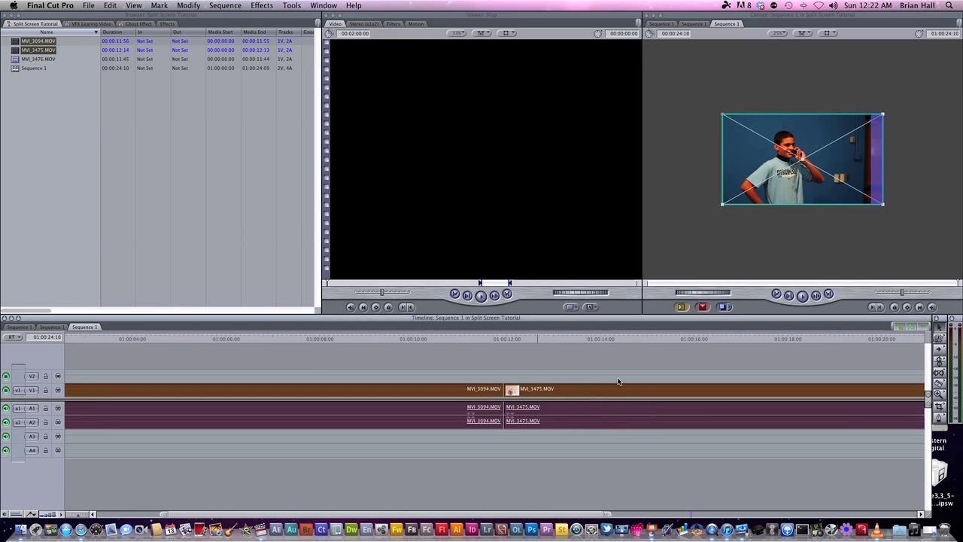
{"action": "left_click", "coordinate": [567, 359]}
{"action": "left_click_drag", "start_coordinate": [483, 432], "coordinate": [527, 406]}
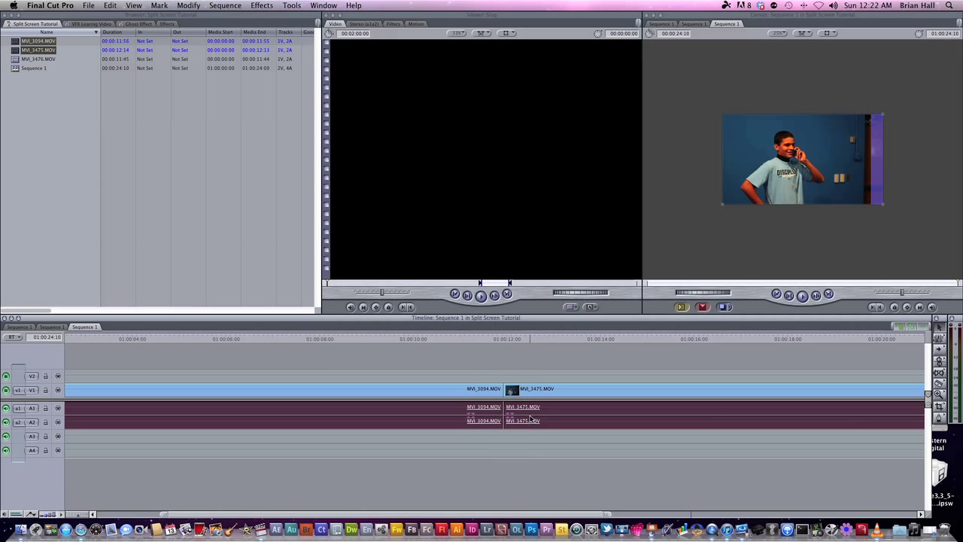
{"action": "key", "text": "Delete"}
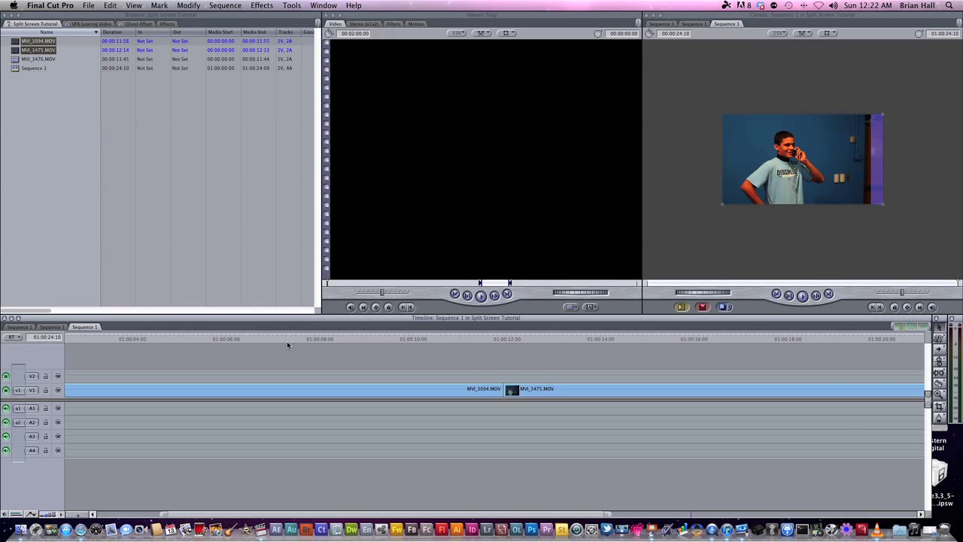
{"action": "left_click_drag", "start_coordinate": [289, 341], "coordinate": [224, 340]}
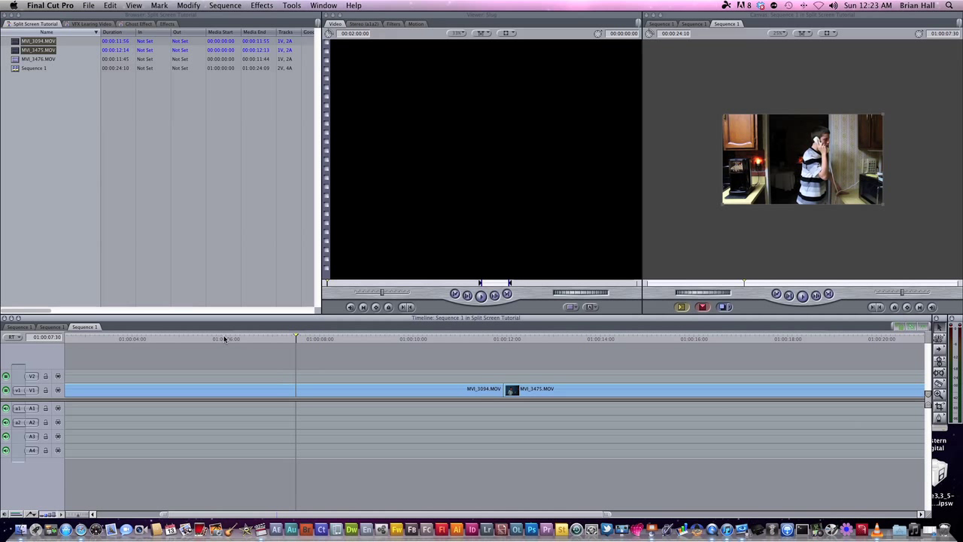
Open MVI_3094 in the Viewer and fit the Canvas image with Shift+Z
{"action": "double_click", "coordinate": [280, 393]}
{"action": "left_click", "coordinate": [762, 241]}
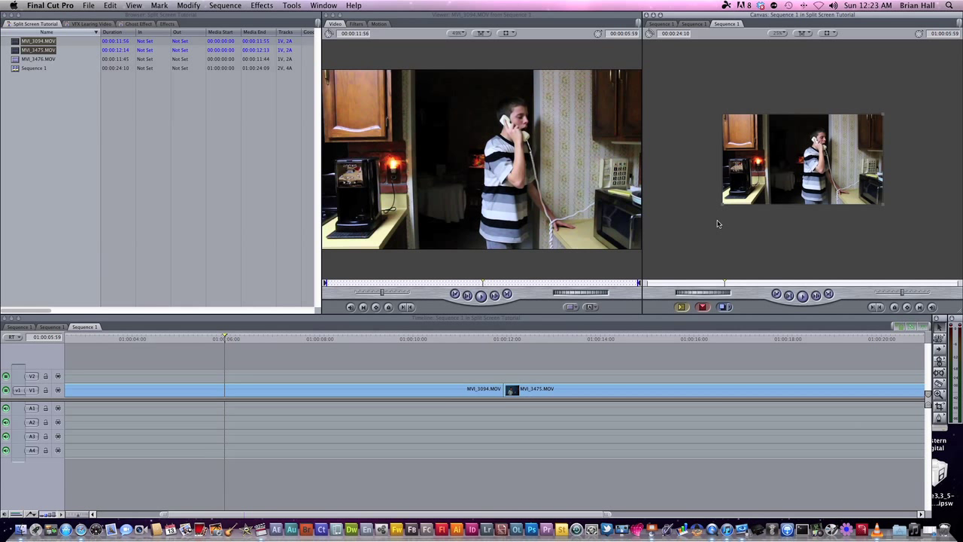
{"action": "left_click", "coordinate": [762, 152]}
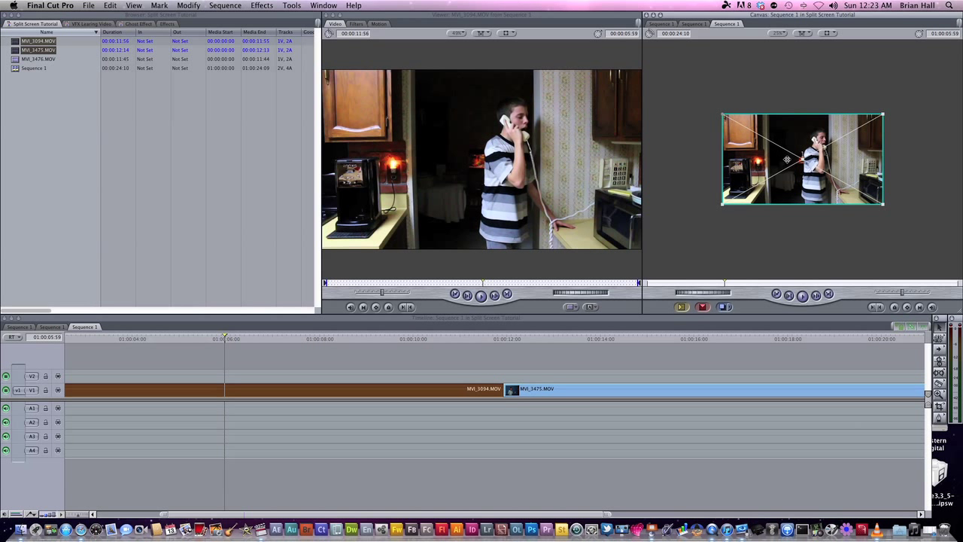
{"action": "key", "text": "shift+z"}
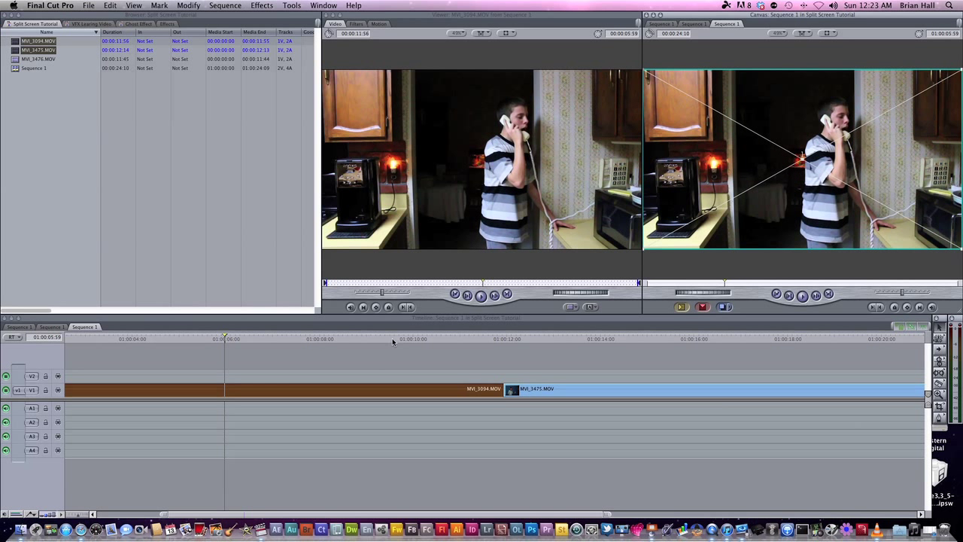
{"action": "key", "text": "super+minus"}
{"action": "key", "text": "super+minus"}
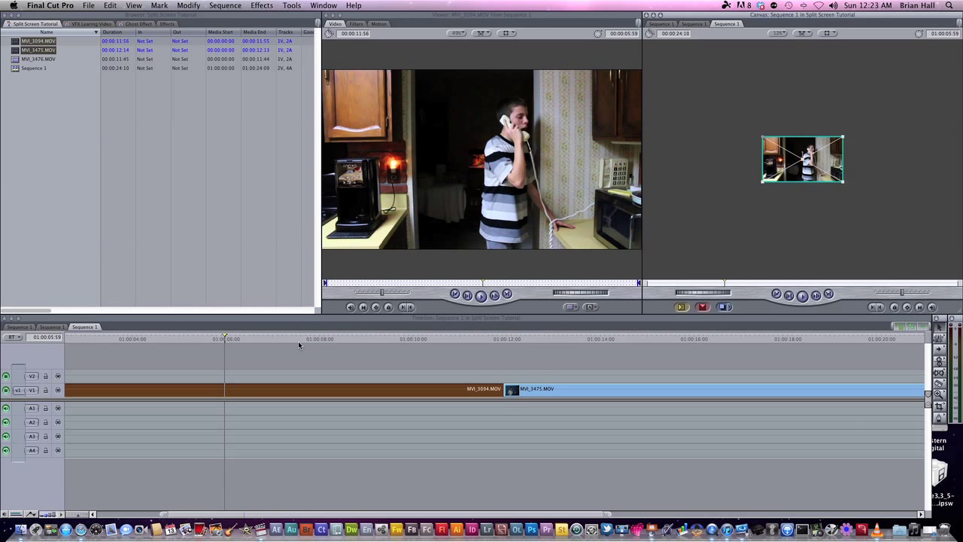
{"action": "key", "text": "shift+z"}
{"action": "left_click", "coordinate": [215, 346]}
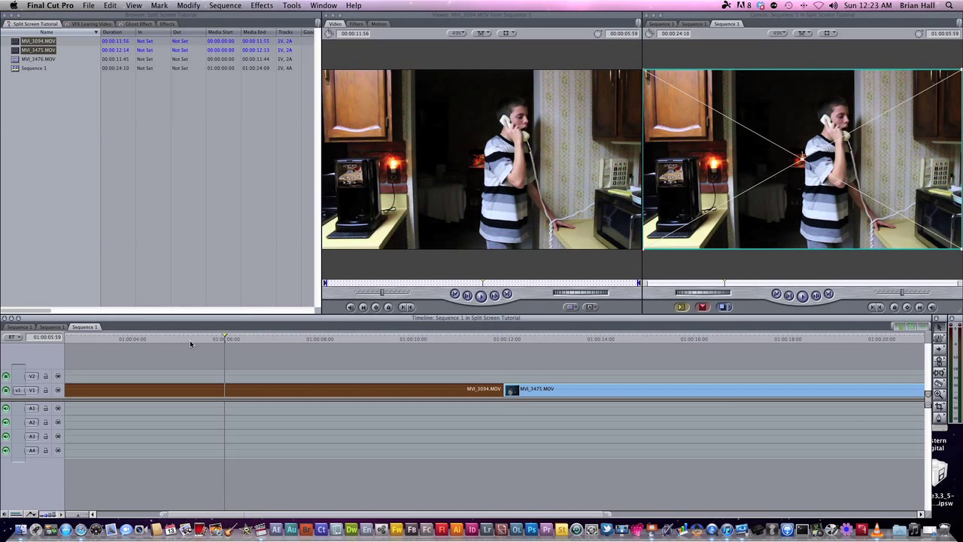
Reopen MVI_3094 in the Viewer with the playhead at about 01:00:08:34
{"action": "left_click", "coordinate": [140, 338]}
{"action": "key", "text": "super+minus"}
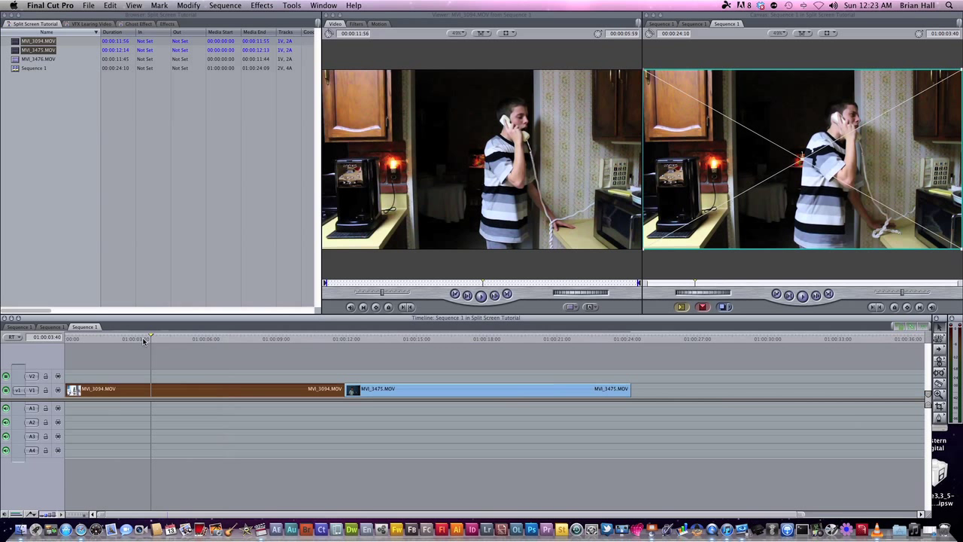
{"action": "left_click_drag", "start_coordinate": [142, 341], "coordinate": [116, 338]}
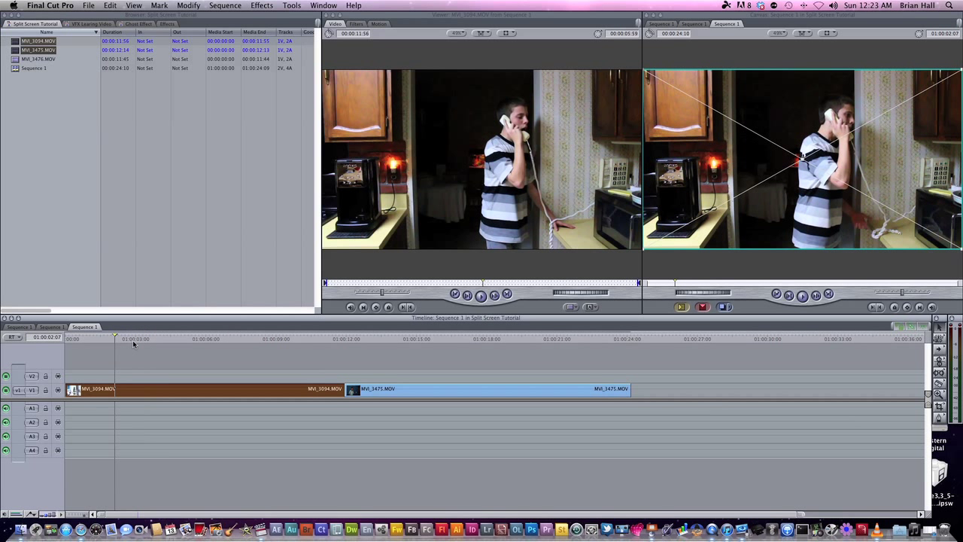
{"action": "left_click", "coordinate": [425, 376]}
{"action": "key", "text": "super+equal"}
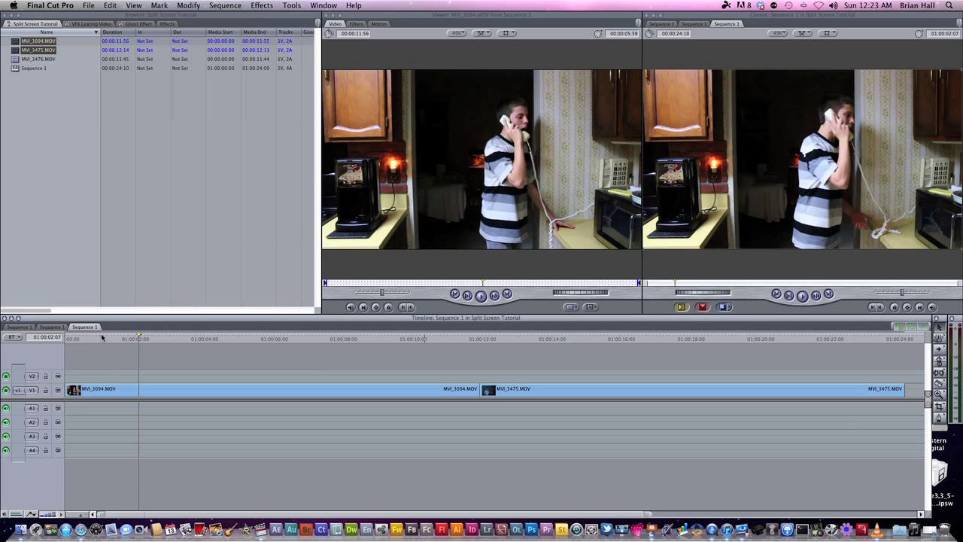
{"action": "left_click_drag", "start_coordinate": [100, 338], "coordinate": [93, 338]}
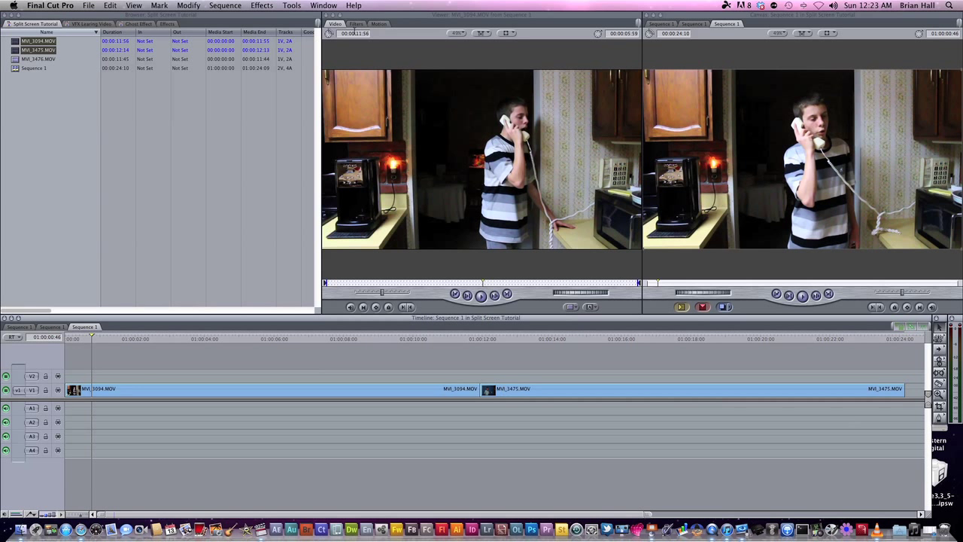
{"action": "double_click", "coordinate": [336, 392]}
{"action": "left_click", "coordinate": [363, 341]}
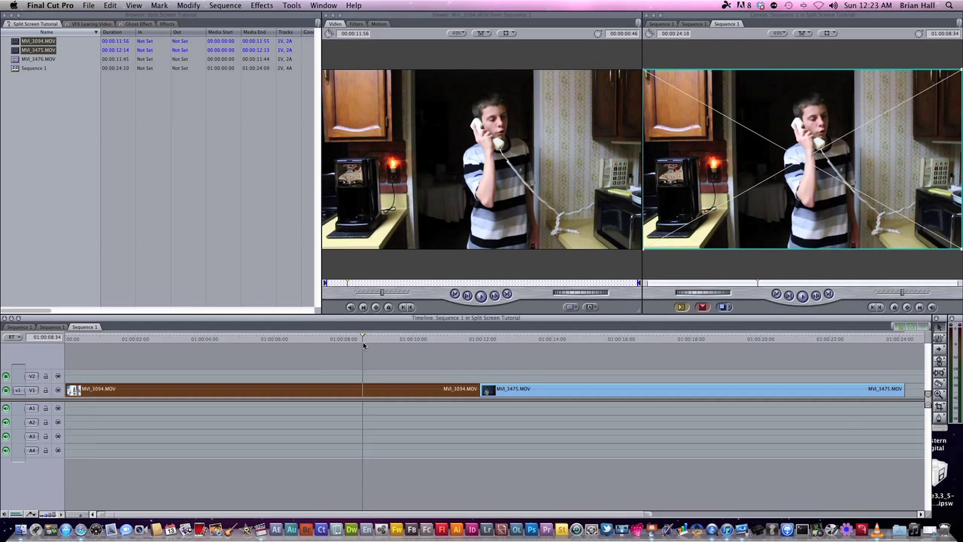
{"action": "double_click", "coordinate": [343, 387]}
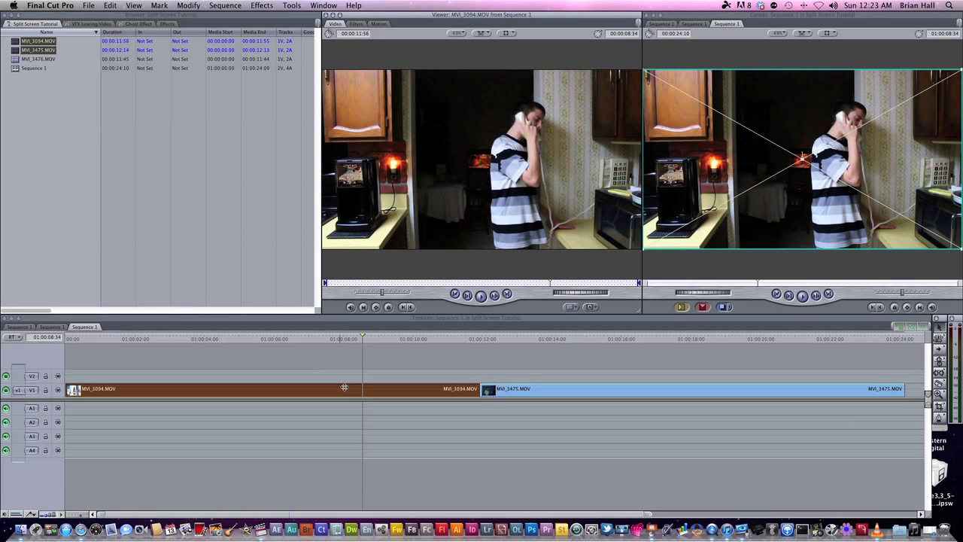
Set MVI_3094's Left crop to 36 and scrub to check the blacked-out side
{"action": "left_click", "coordinate": [378, 24]}
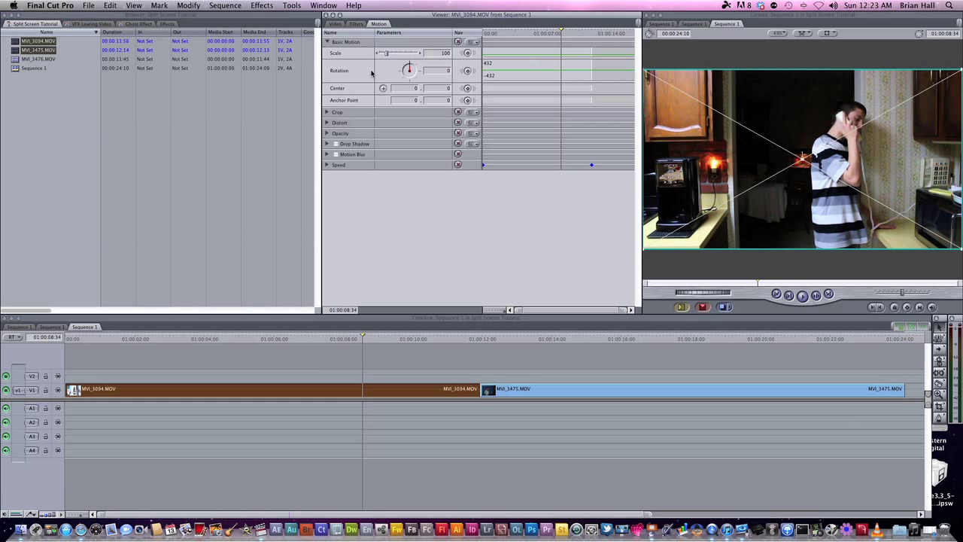
{"action": "left_click", "coordinate": [328, 112]}
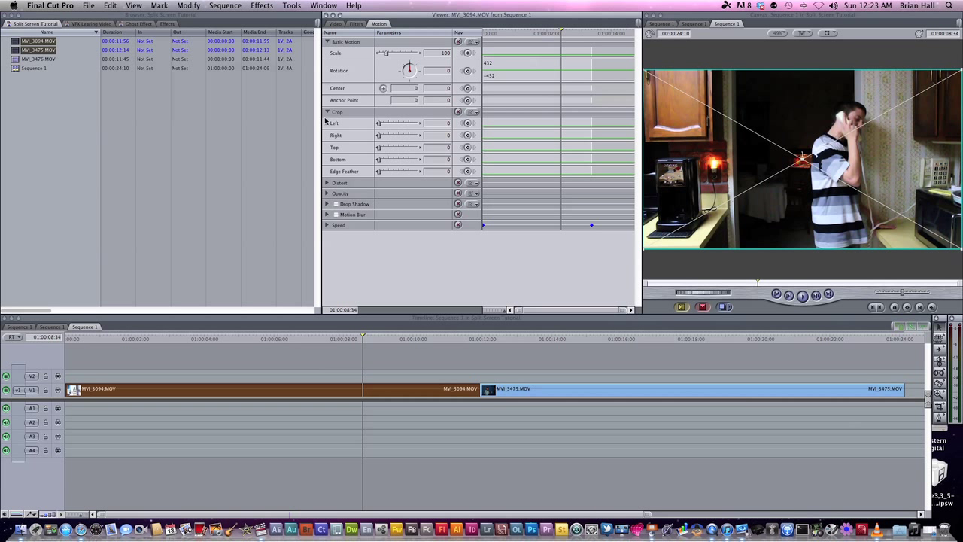
{"action": "left_click_drag", "start_coordinate": [379, 125], "coordinate": [390, 129]}
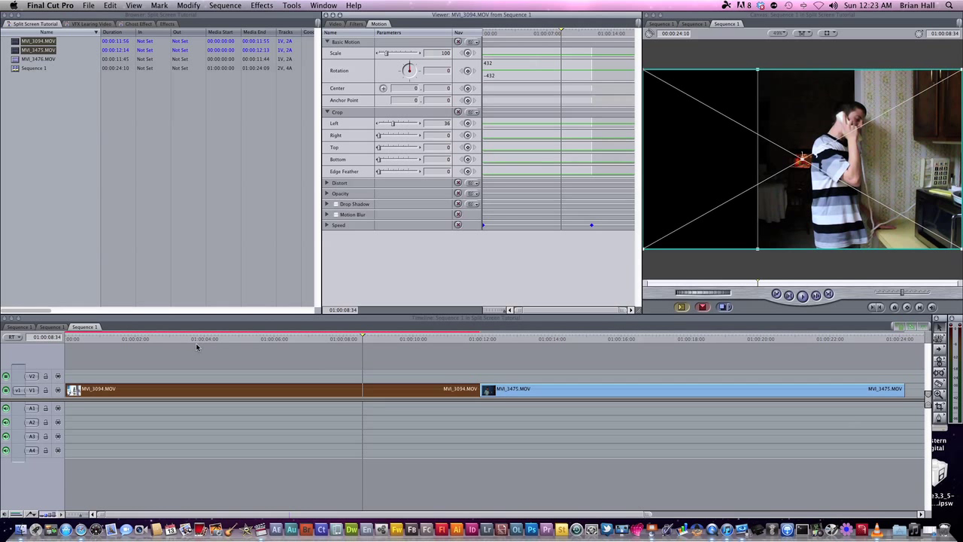
{"action": "left_click", "coordinate": [120, 339]}
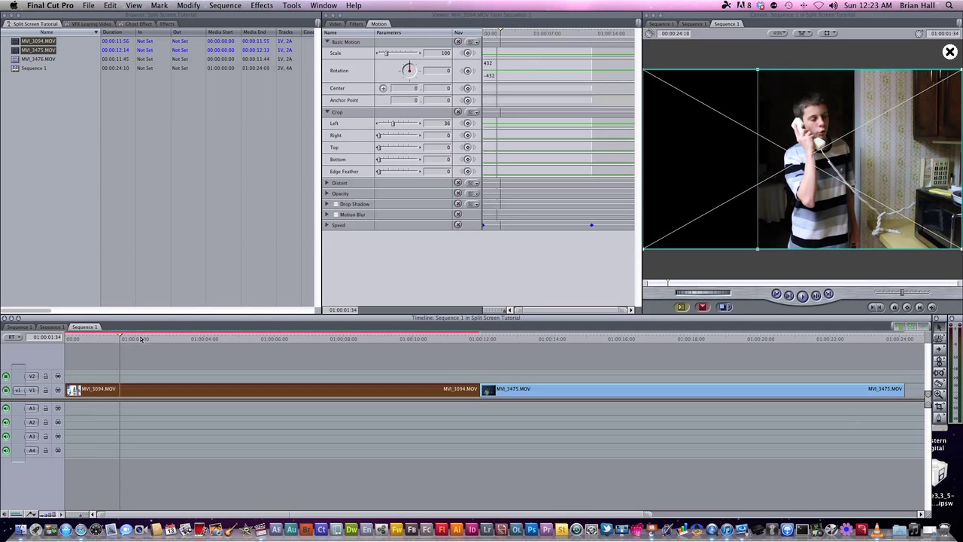
{"action": "left_click_drag", "start_coordinate": [130, 339], "coordinate": [434, 333]}
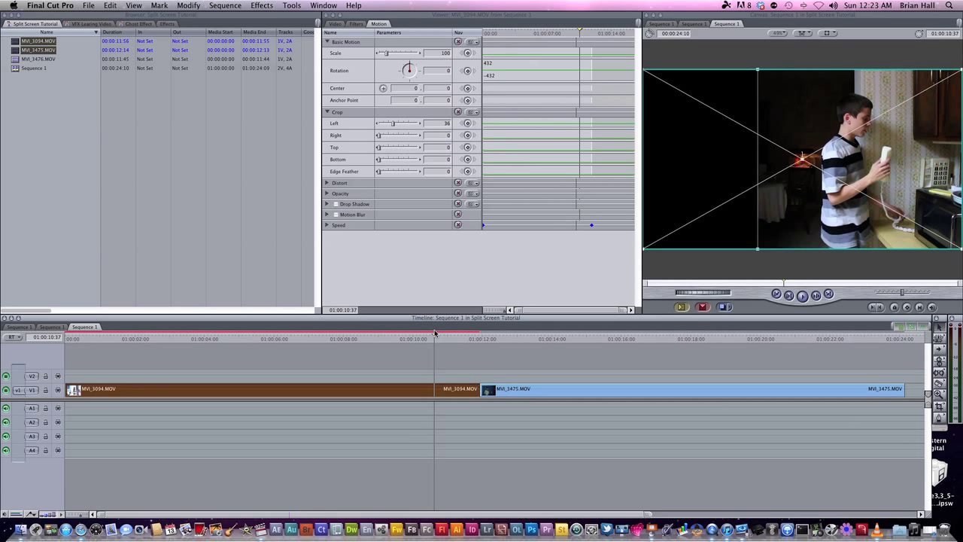
Set MVI_3094's Right crop to 16, blade it at 01:00:09:08 and delete the tail
{"action": "left_click_drag", "start_coordinate": [380, 136], "coordinate": [385, 137]}
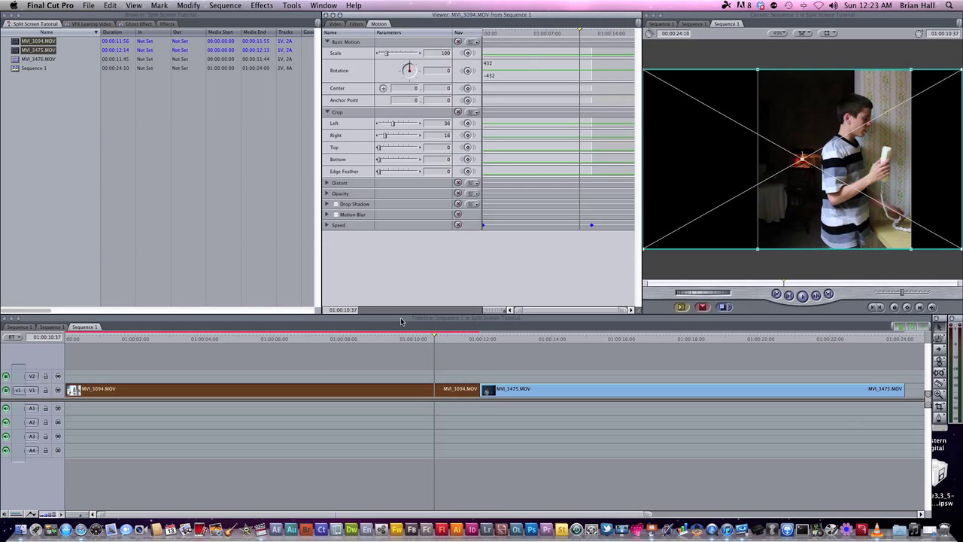
{"action": "left_click_drag", "start_coordinate": [419, 340], "coordinate": [383, 340]}
{"action": "key", "text": "b"}
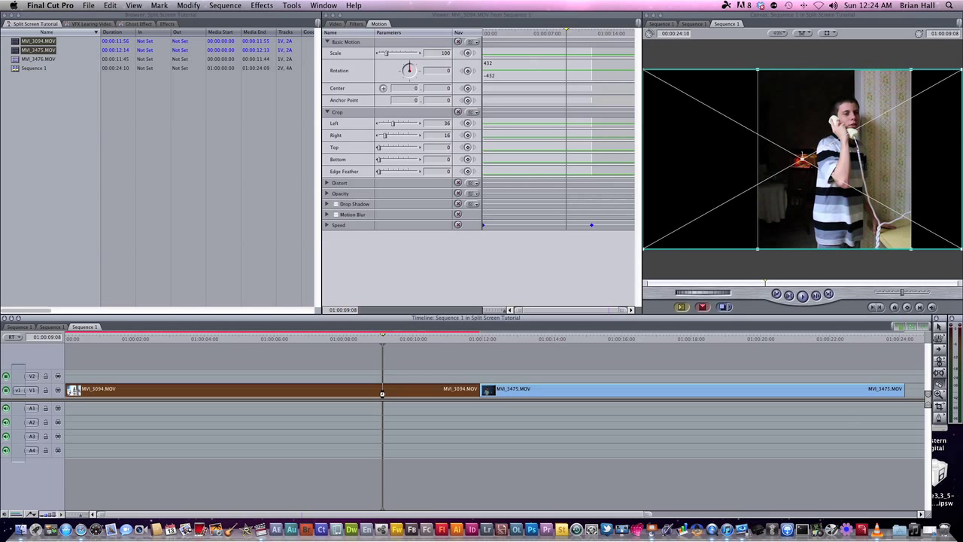
{"action": "left_click", "coordinate": [384, 390]}
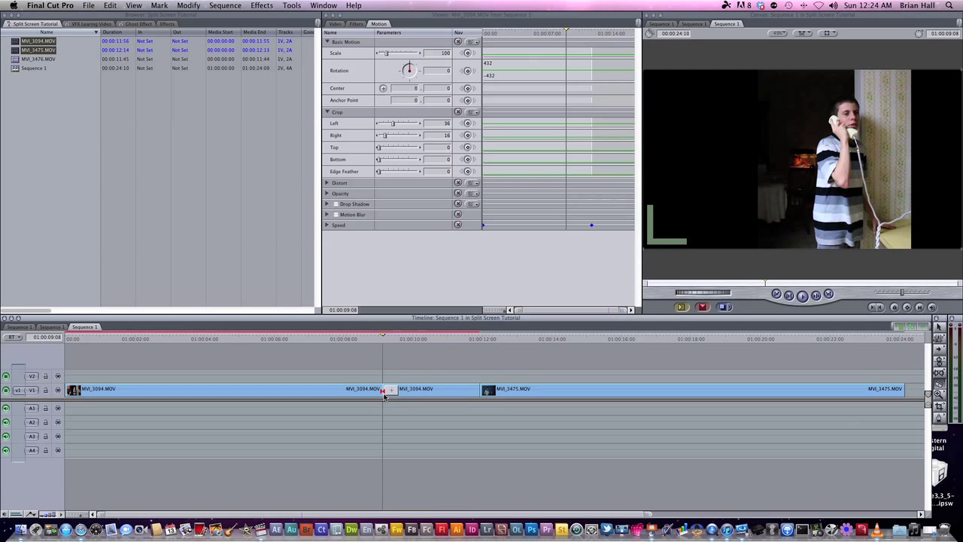
{"action": "left_click", "coordinate": [421, 390]}
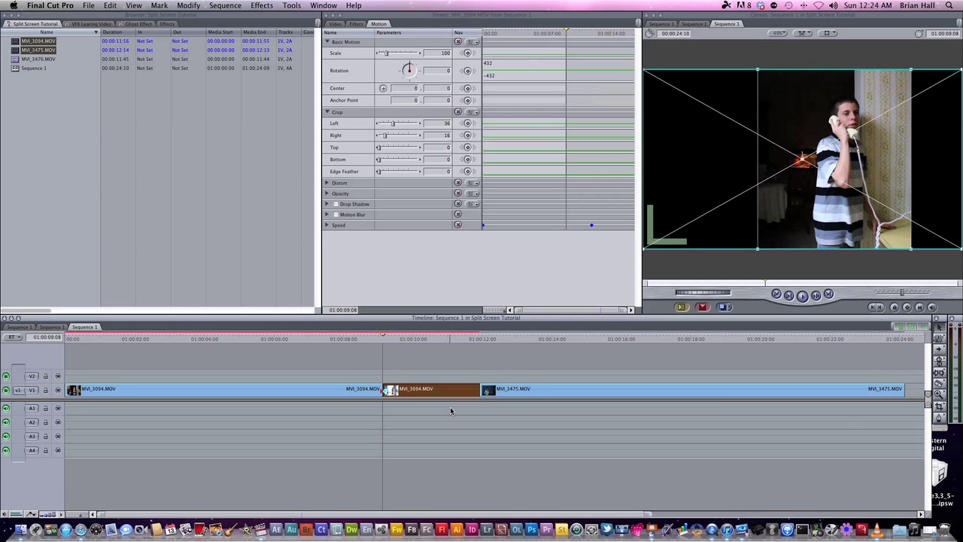
{"action": "key", "text": "Delete"}
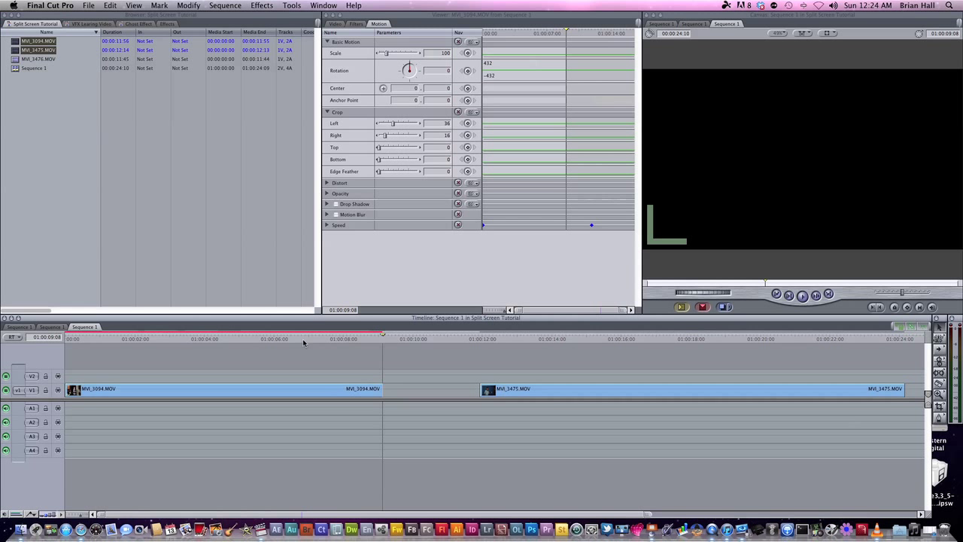
Refine MVI_3094 to Crop Left 26, Right 12, Top 2 and Center X -468.19
{"action": "left_click_drag", "start_coordinate": [92, 343], "coordinate": [178, 340]}
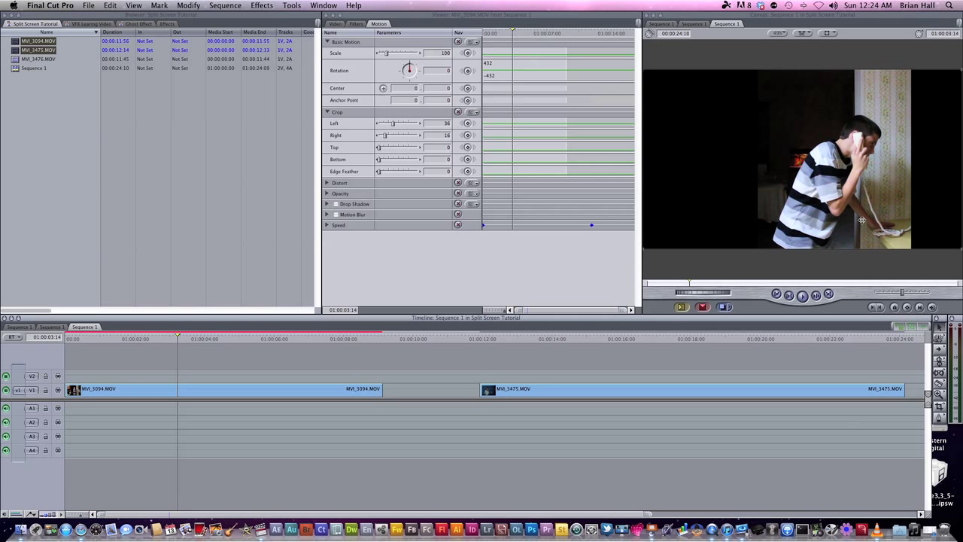
{"action": "left_click_drag", "start_coordinate": [861, 221], "coordinate": [746, 224]}
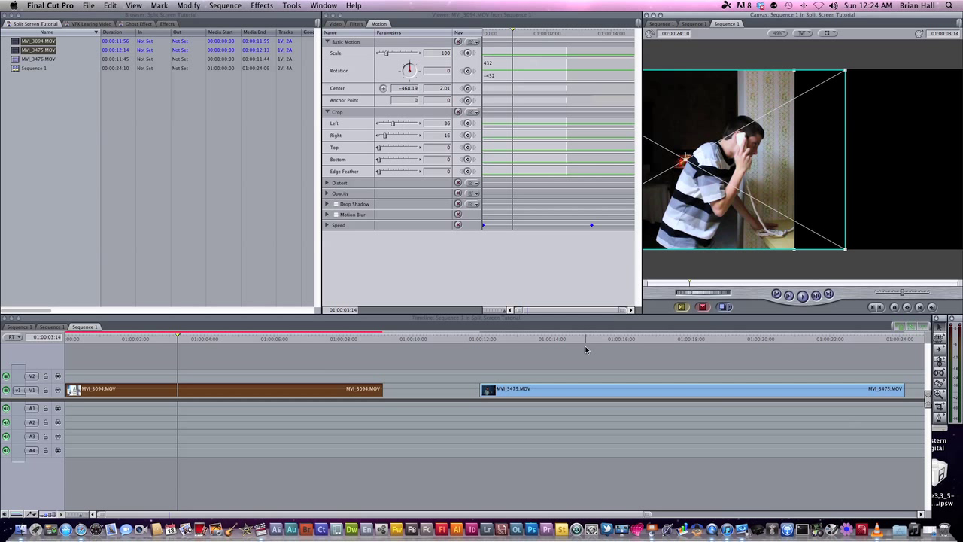
{"action": "left_click", "coordinate": [445, 136]}
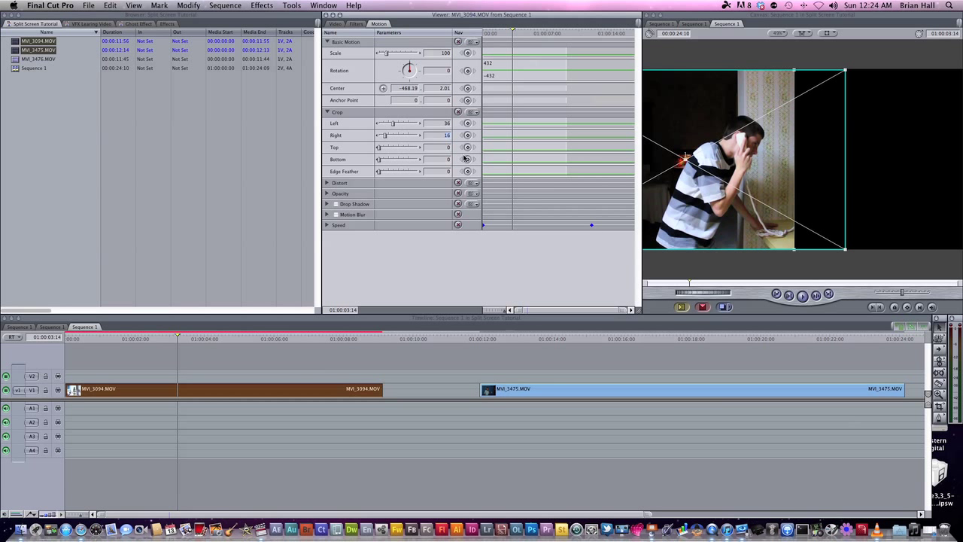
{"action": "left_click_drag", "start_coordinate": [383, 136], "coordinate": [383, 138]}
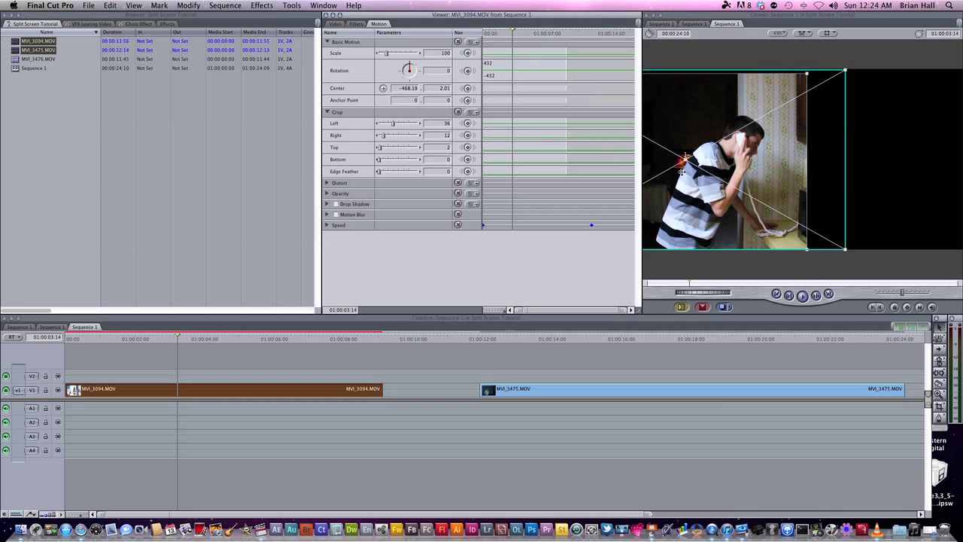
{"action": "left_click_drag", "start_coordinate": [683, 173], "coordinate": [690, 172]}
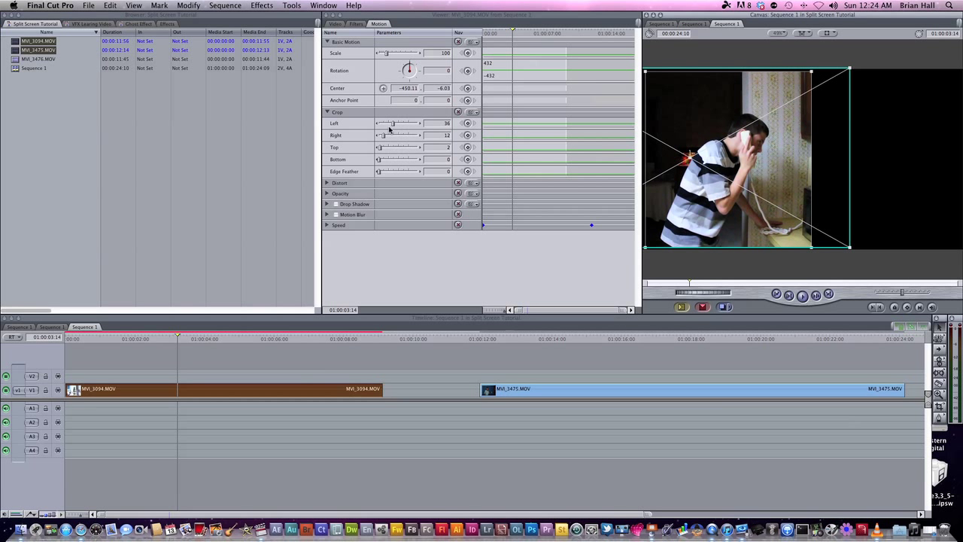
{"action": "left_click_drag", "start_coordinate": [391, 124], "coordinate": [389, 125]}
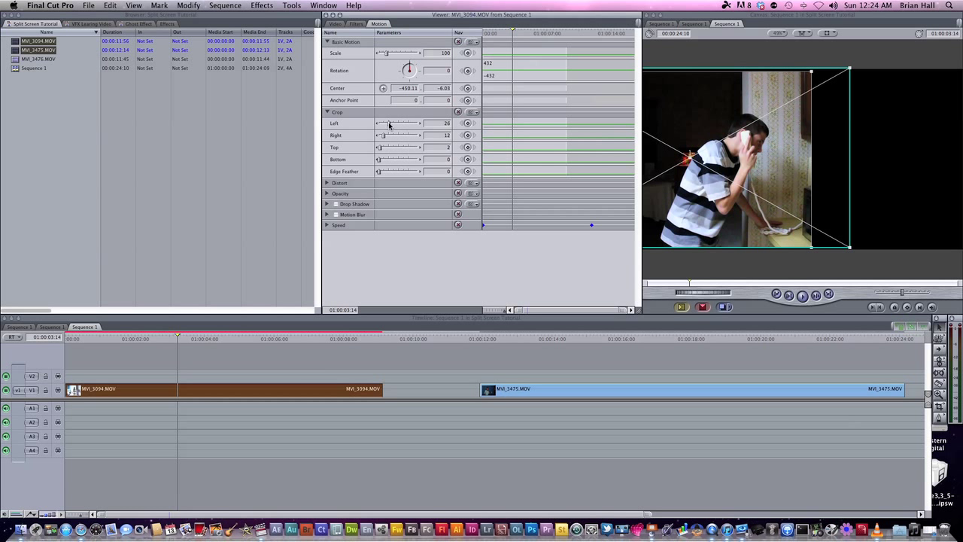
{"action": "left_click_drag", "start_coordinate": [672, 183], "coordinate": [669, 185]}
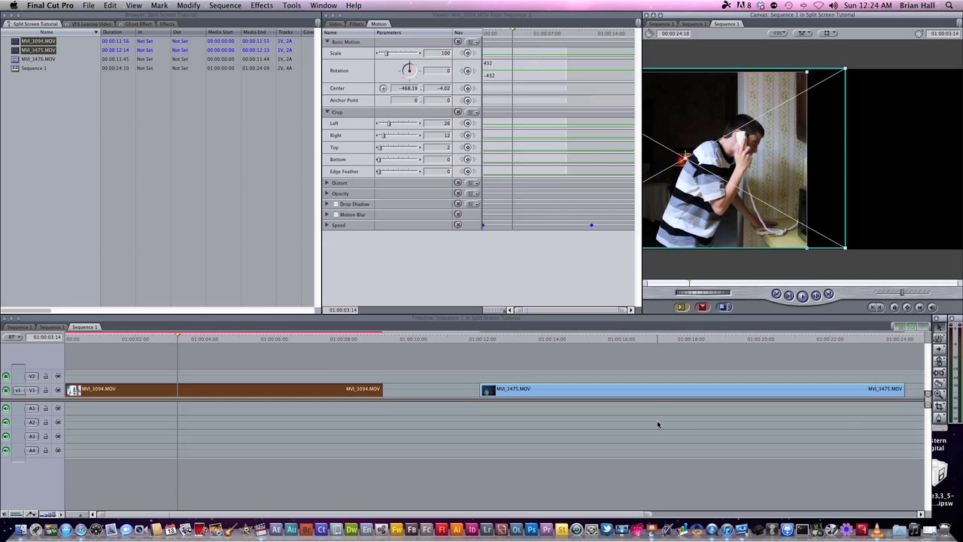
Open MVI_3475 in the Viewer and crop 22 from its left and 21 from its right
{"action": "double_click", "coordinate": [607, 390]}
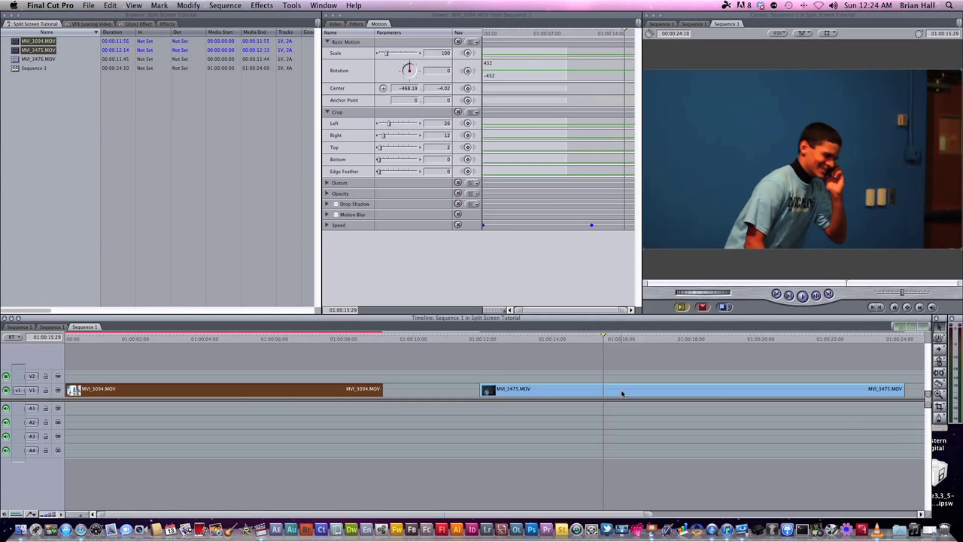
{"action": "left_click", "coordinate": [666, 340]}
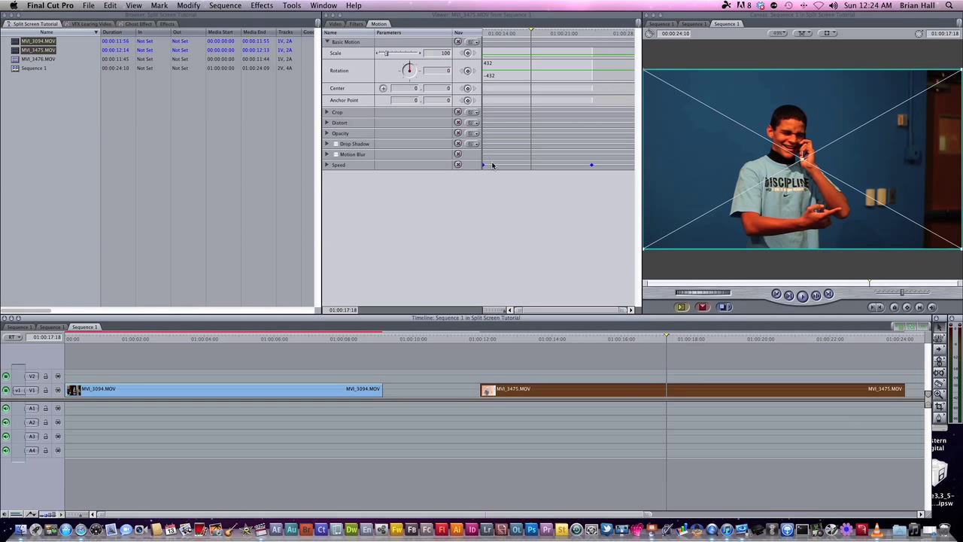
{"action": "left_click", "coordinate": [327, 123]}
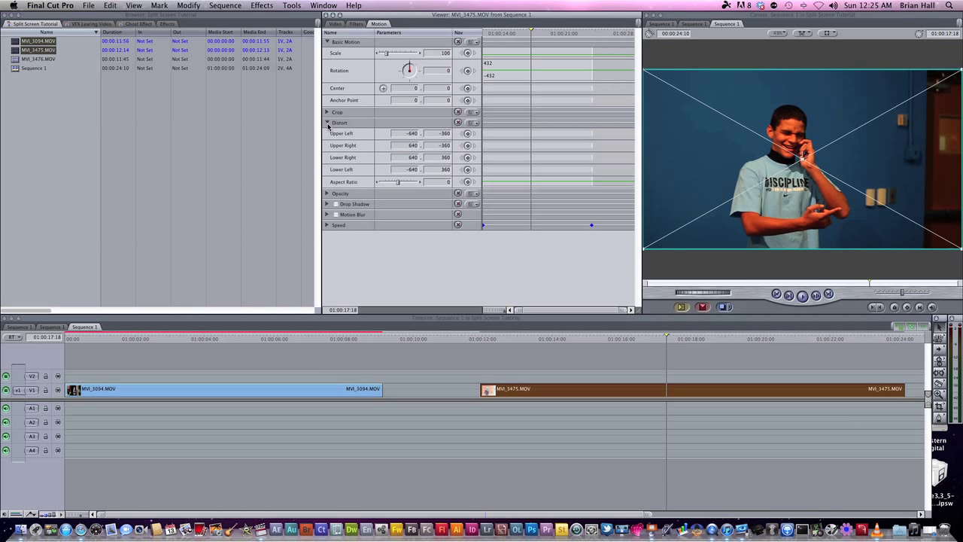
{"action": "left_click", "coordinate": [327, 112]}
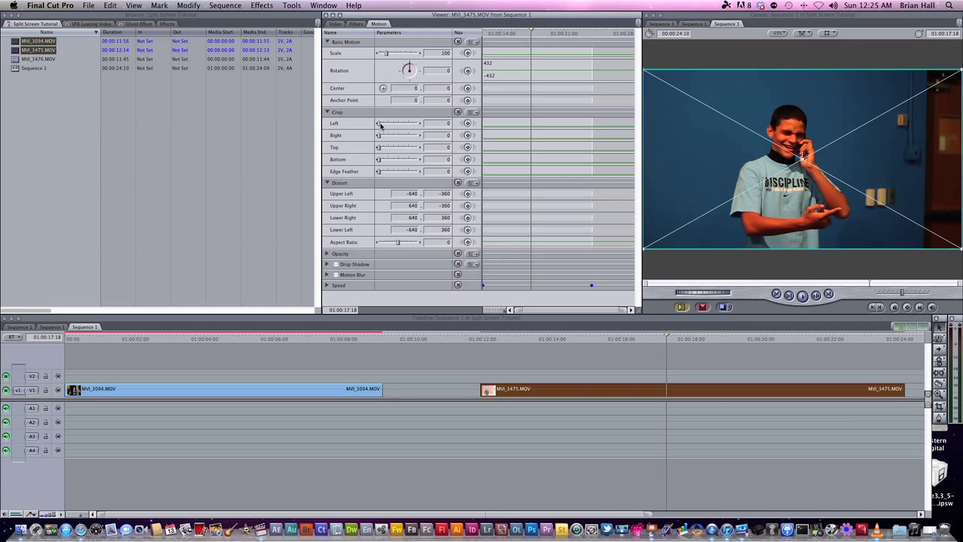
{"action": "left_click_drag", "start_coordinate": [381, 126], "coordinate": [387, 137]}
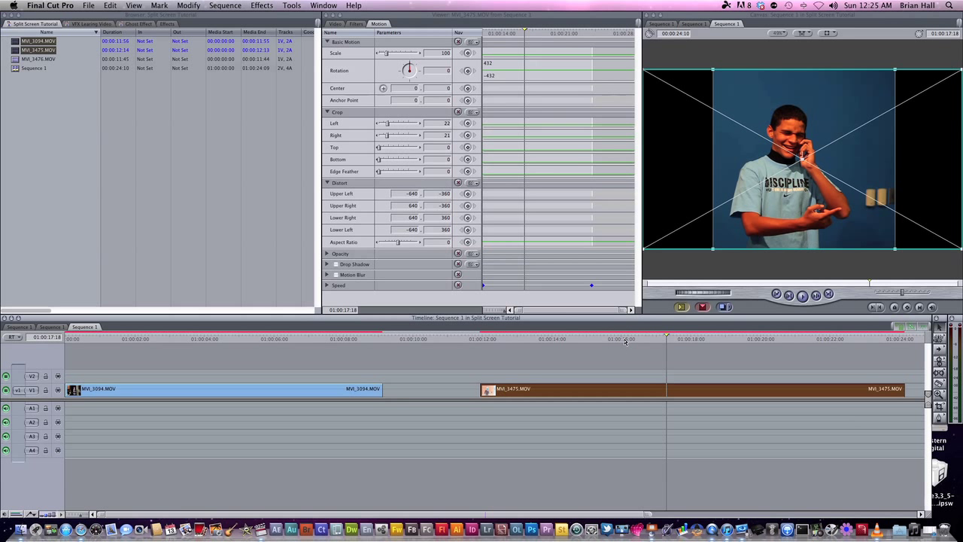
{"action": "left_click_drag", "start_coordinate": [532, 332], "coordinate": [544, 332]}
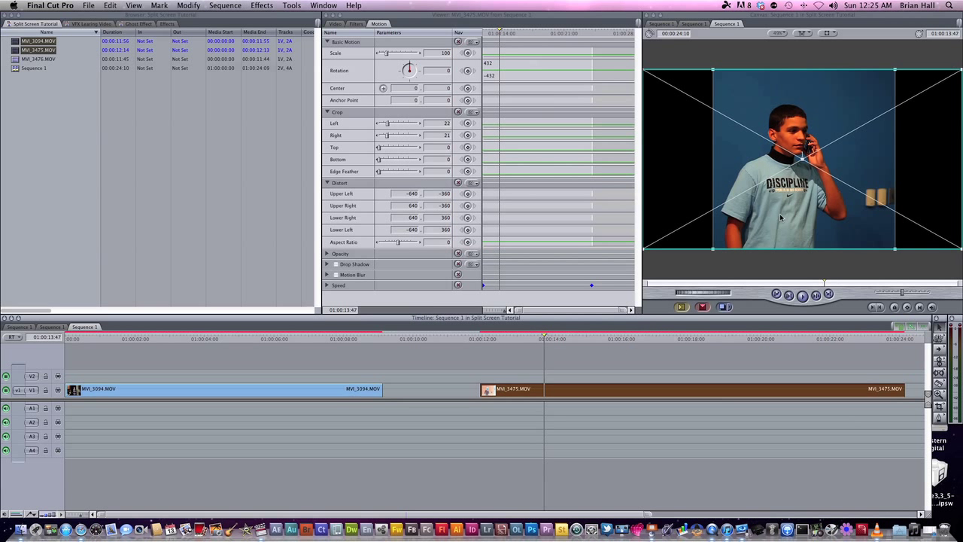
Shift MVI_3475 right to center 280.9 and stack it on V2 at the sequence start
{"action": "left_click_drag", "start_coordinate": [781, 217], "coordinate": [826, 201]}
{"action": "key", "text": "super+minus"}
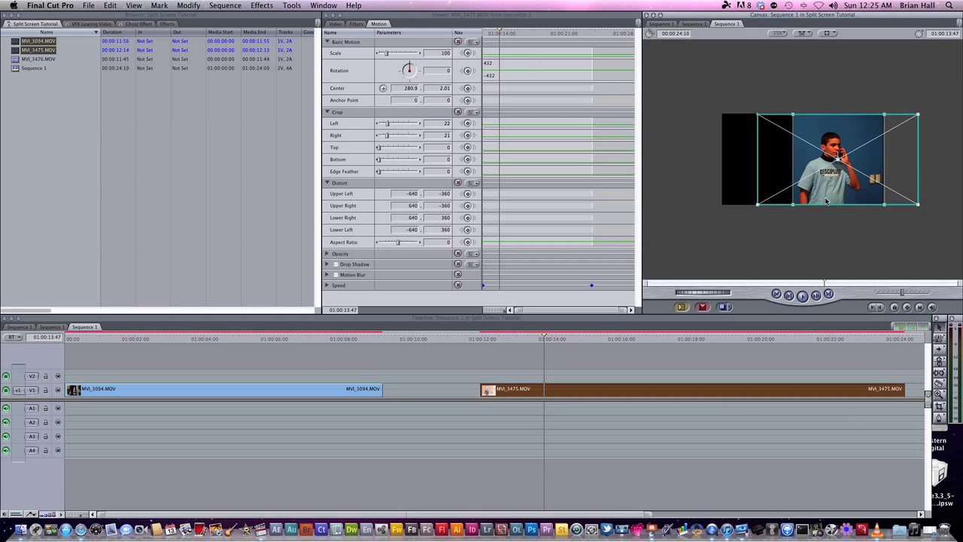
{"action": "key", "text": "super+equal"}
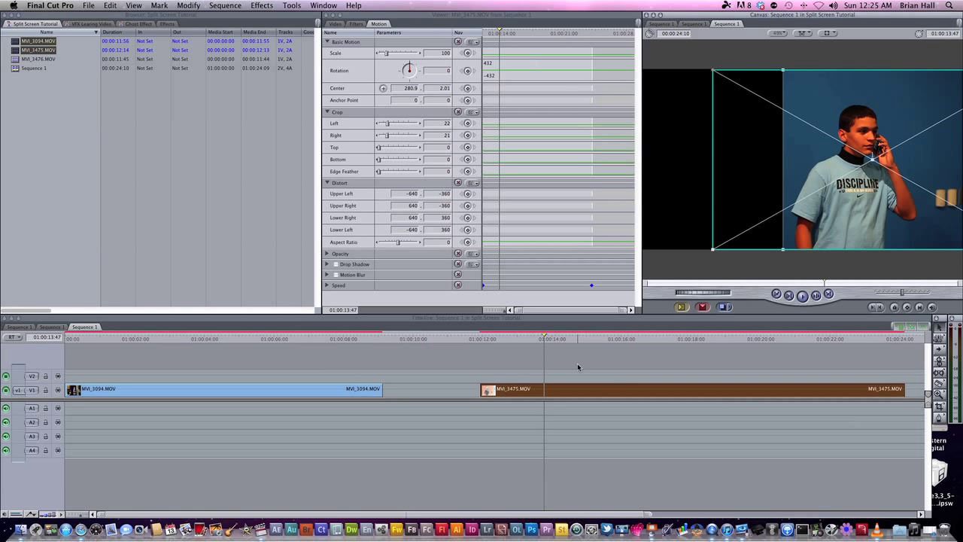
{"action": "left_click_drag", "start_coordinate": [609, 385], "coordinate": [170, 374]}
{"action": "left_click_drag", "start_coordinate": [169, 337], "coordinate": [139, 338]}
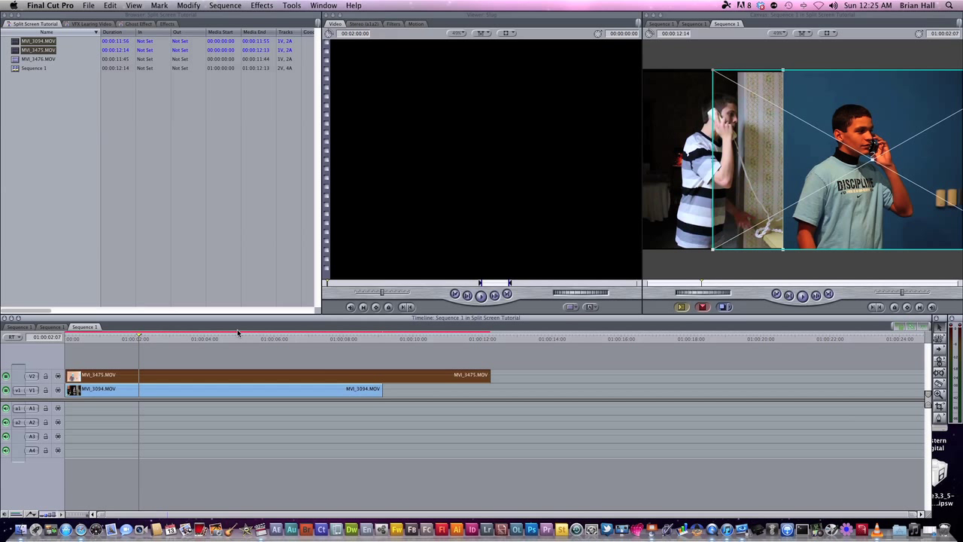
Nudge the V2 clip slightly right in the frame and preview the opening seconds
{"action": "mouse_move", "coordinate": [824, 221]}
{"action": "left_mouse_down"}
{"action": "mouse_move", "coordinate": [844, 221]}
{"action": "mouse_move", "coordinate": [835, 221]}
{"action": "left_mouse_up"}
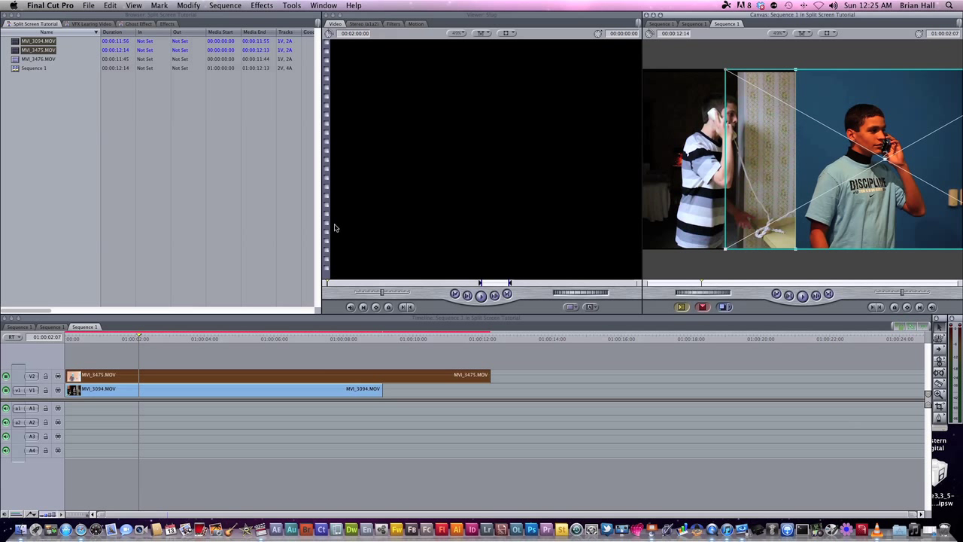
{"action": "left_click", "coordinate": [98, 327]}
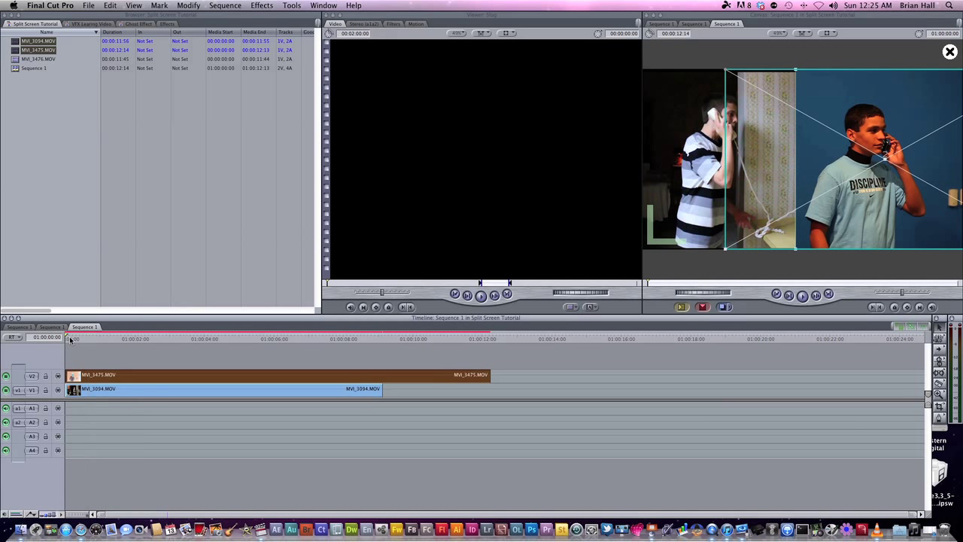
{"action": "left_click", "coordinate": [80, 340]}
{"action": "left_click_drag", "start_coordinate": [83, 339], "coordinate": [258, 342]}
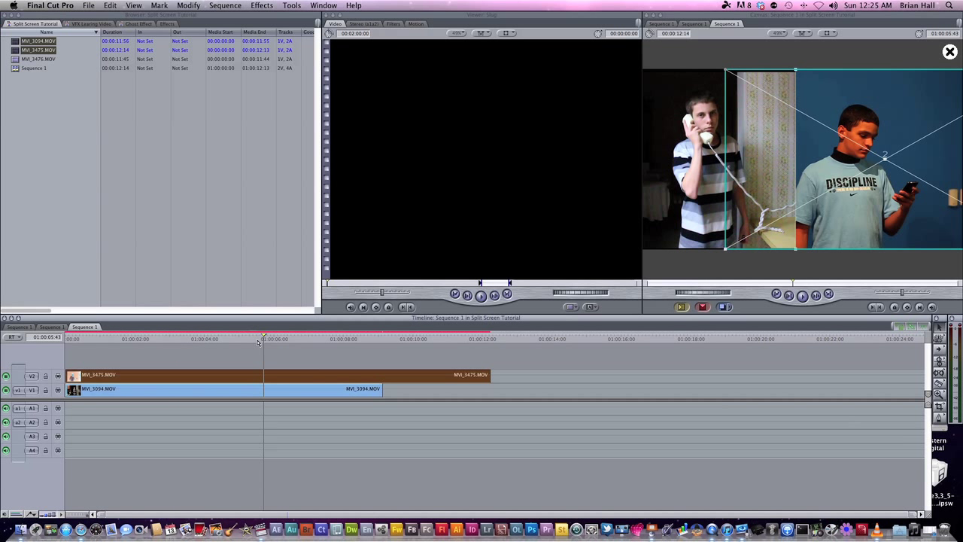
Blade MVI_3475 where MVI_3094 ends at 9:08 and delete its leftover tail
{"action": "key", "text": "b"}
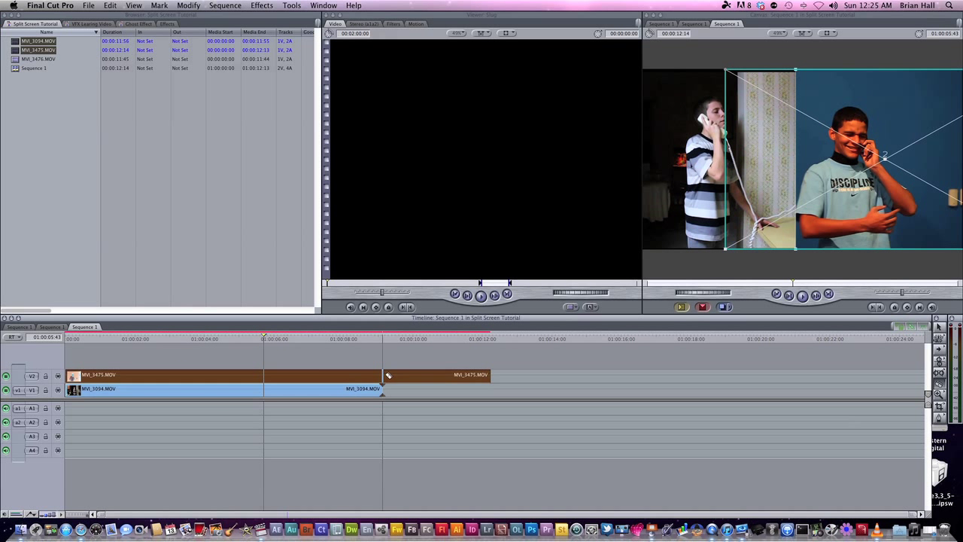
{"action": "left_click", "coordinate": [384, 374]}
{"action": "key", "text": "a"}
{"action": "left_click", "coordinate": [403, 376]}
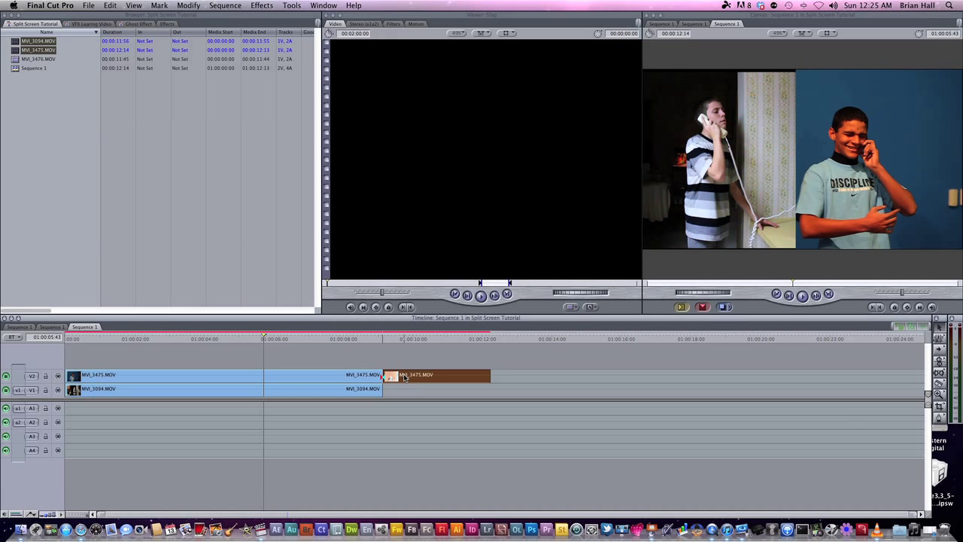
{"action": "key", "text": "Delete"}
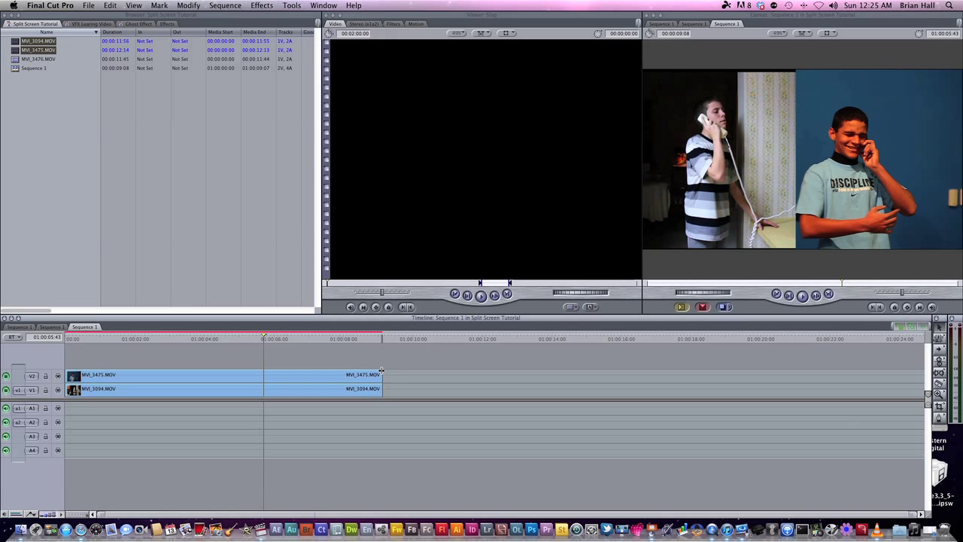
Select both stacked clips, fit them to the Timeline width and preview the composite from its start
{"action": "left_click_drag", "start_coordinate": [393, 368], "coordinate": [217, 388]}
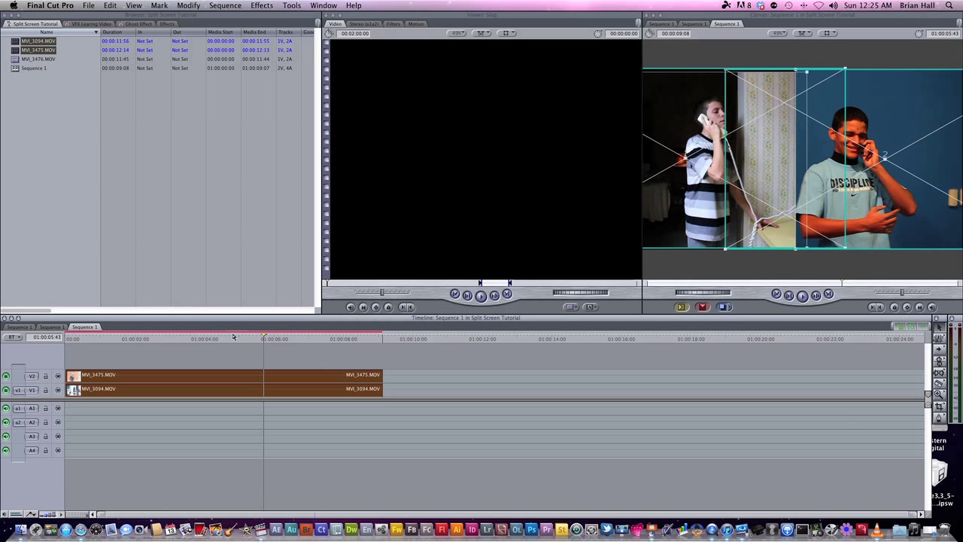
{"action": "left_click", "coordinate": [158, 338]}
{"action": "left_click", "coordinate": [128, 339]}
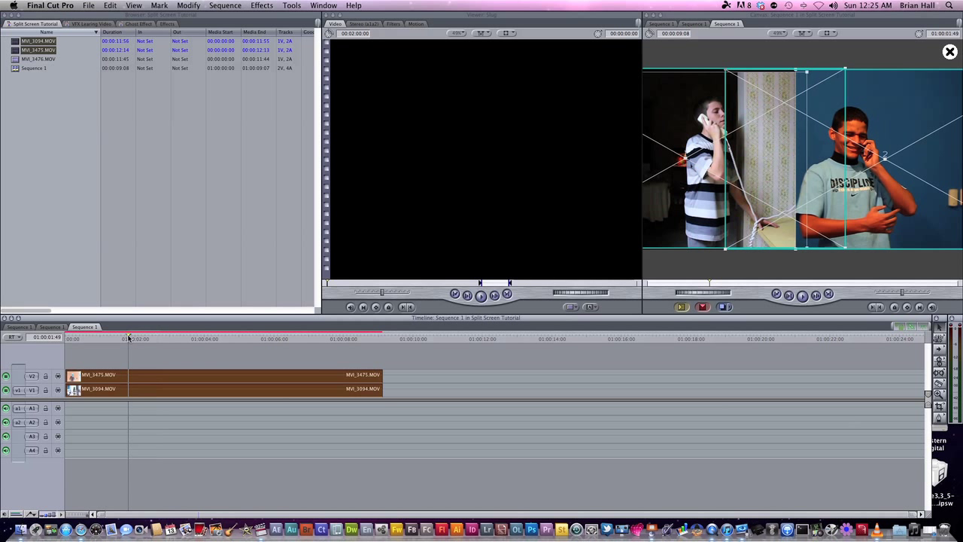
{"action": "key", "text": "shift+z"}
{"action": "left_click_drag", "start_coordinate": [128, 339], "coordinate": [469, 344]}
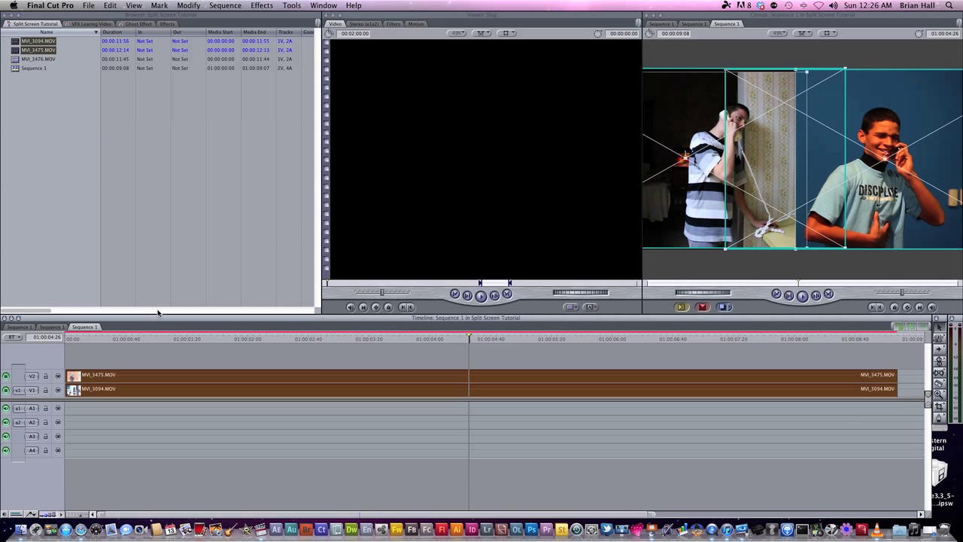
{"action": "left_click", "coordinate": [108, 340]}
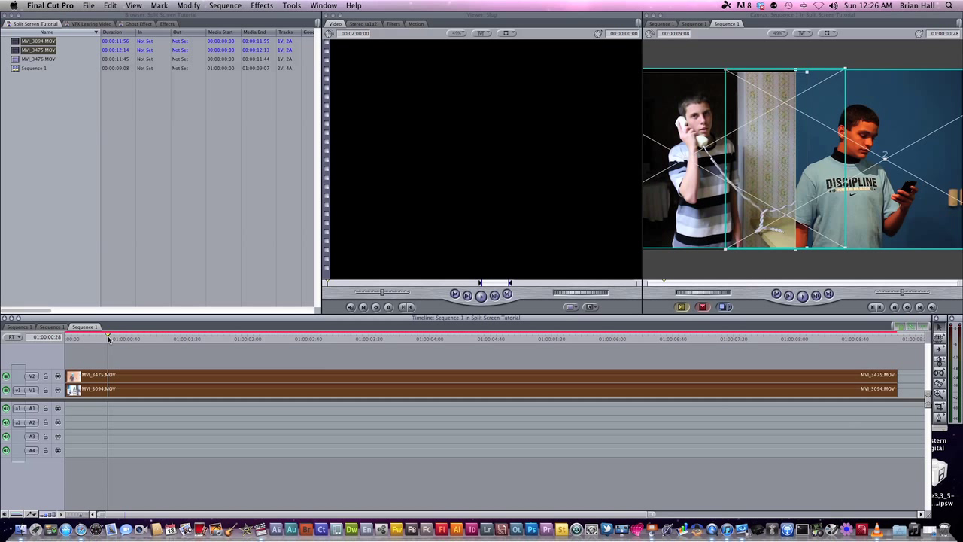
{"action": "left_click", "coordinate": [65, 338]}
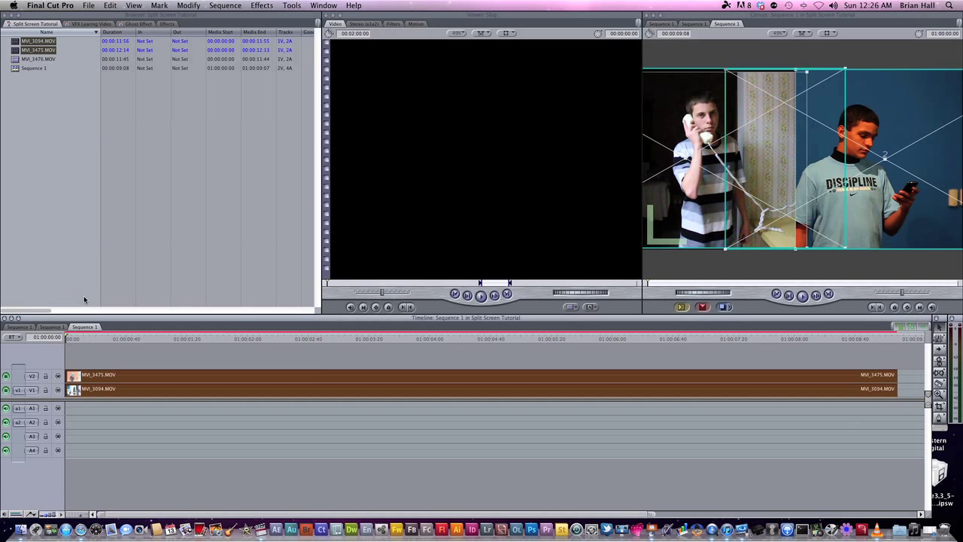
{"action": "left_click", "coordinate": [19, 327]}
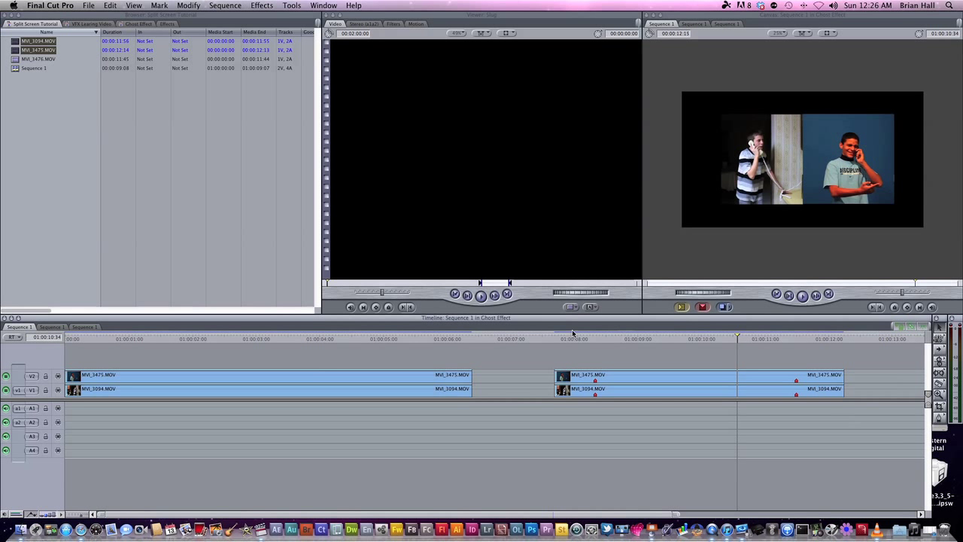
{"action": "left_click", "coordinate": [547, 337]}
{"action": "key", "text": "space"}
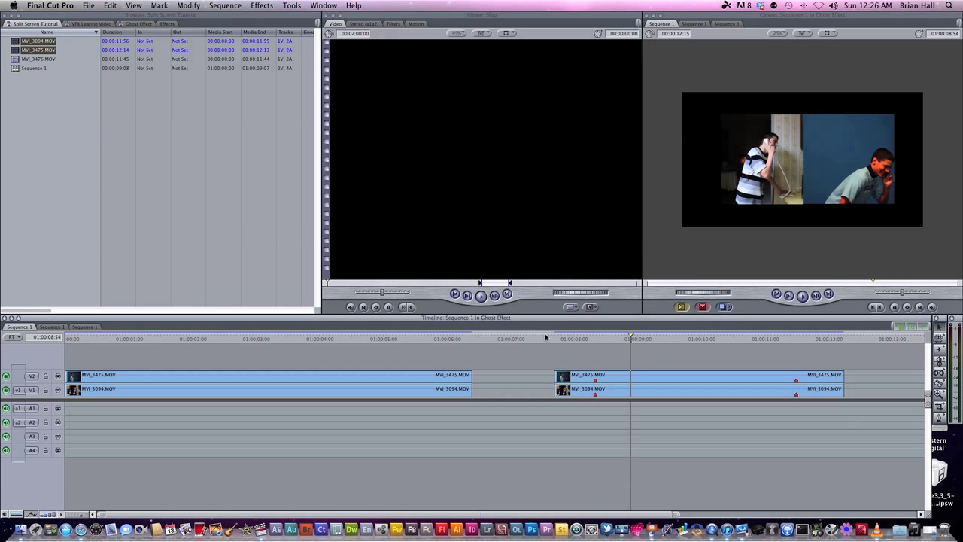
{"action": "left_click", "coordinate": [545, 337]}
{"action": "key", "text": "space"}
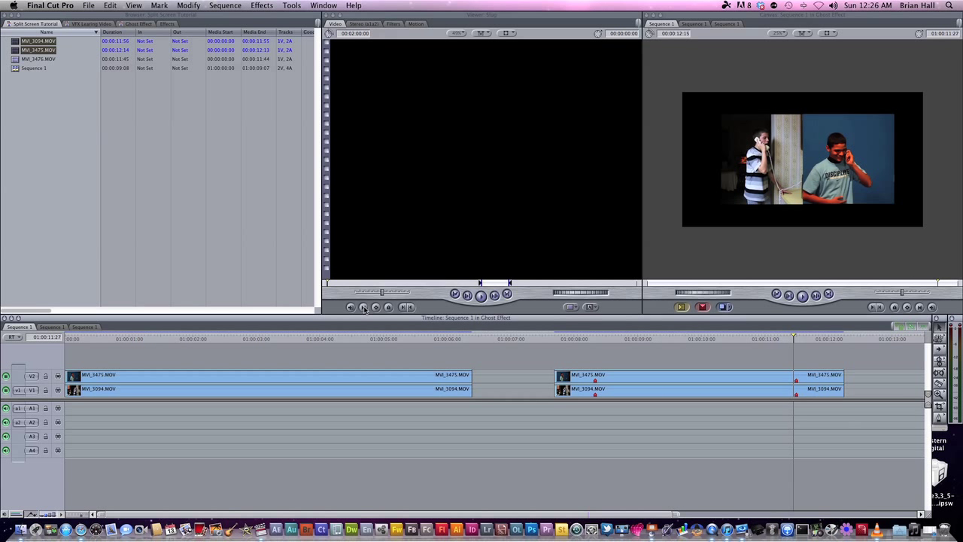
{"action": "left_click", "coordinate": [90, 326]}
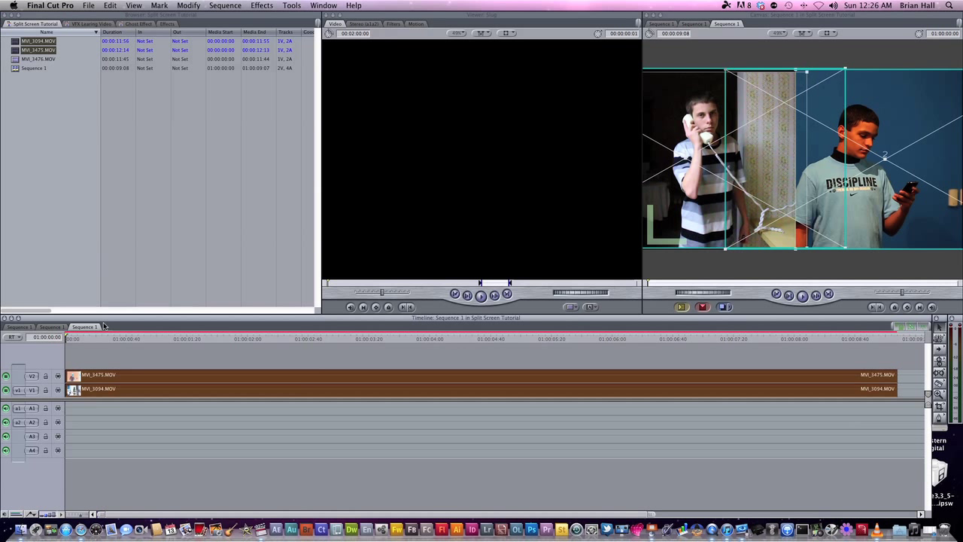